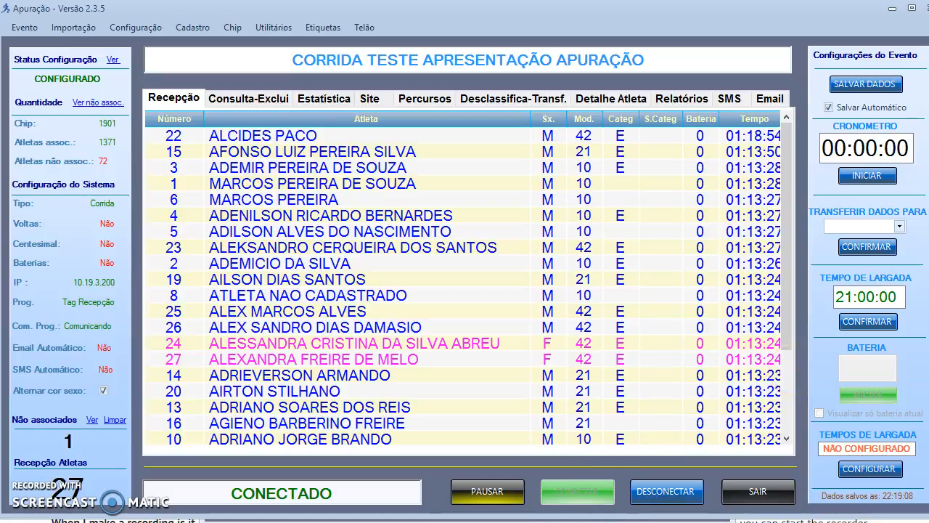
# - Switch to Tag Recepção, clear the received tag data, reset the antenna reception totals, and return to Apuração
pyautogui.hotkey('alt', 'Tab')
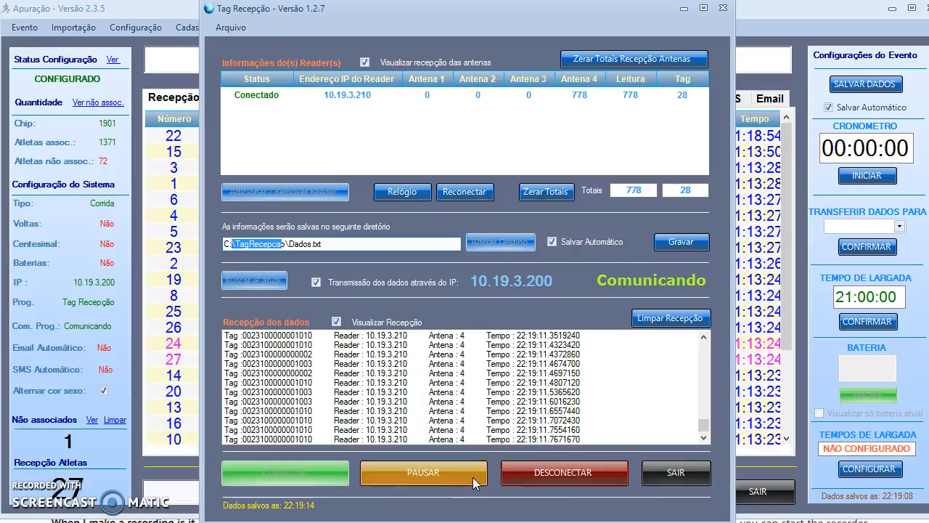
pyautogui.click(657, 319)
pyautogui.click(653, 58)
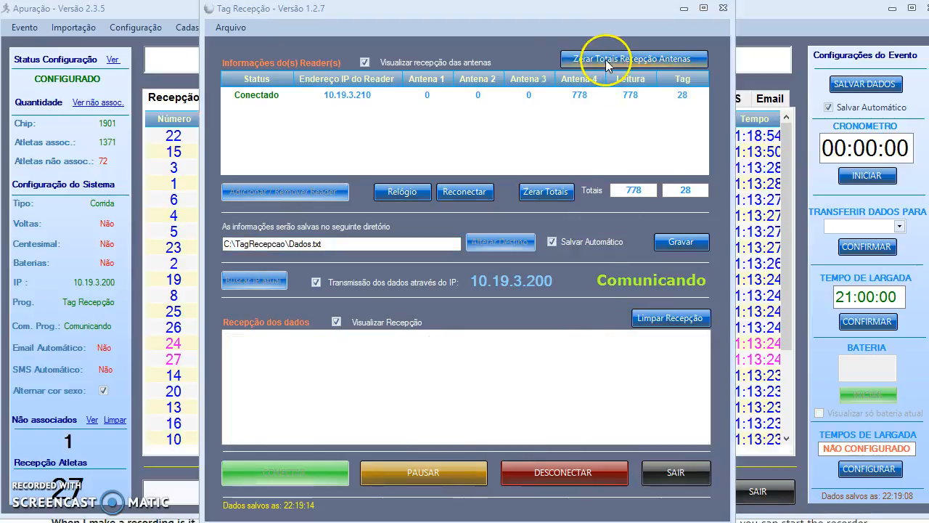
pyautogui.click(499, 323)
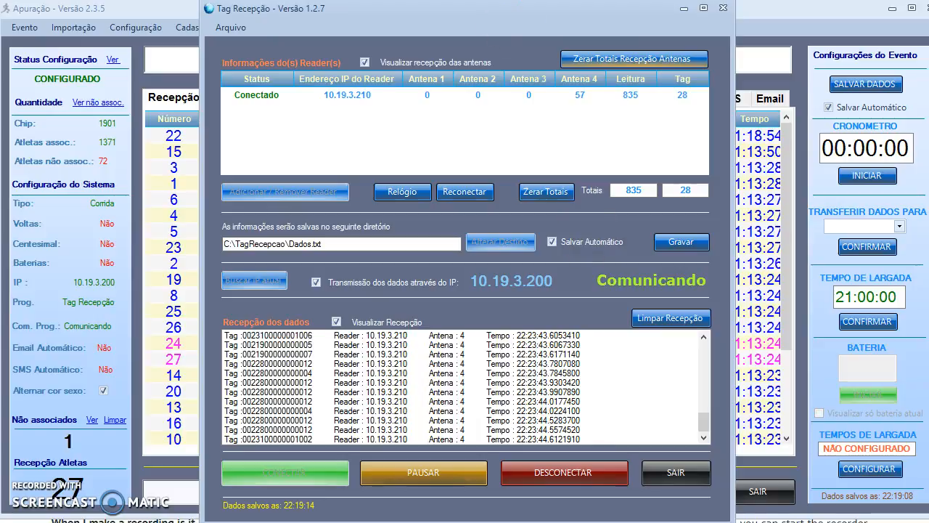
pyautogui.click(799, 34)
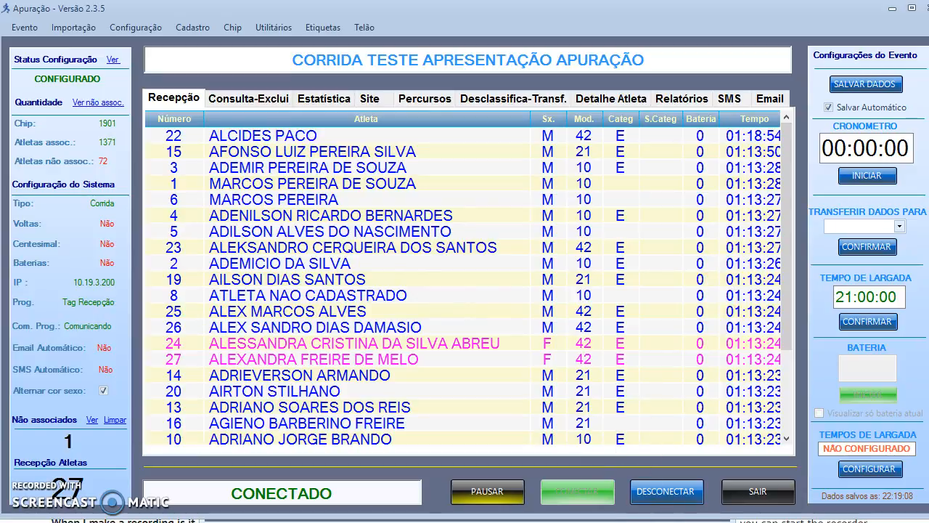
# - Switch to Tag Recepção and examine the folder and file name in the data save path
pyautogui.click(733, 521)
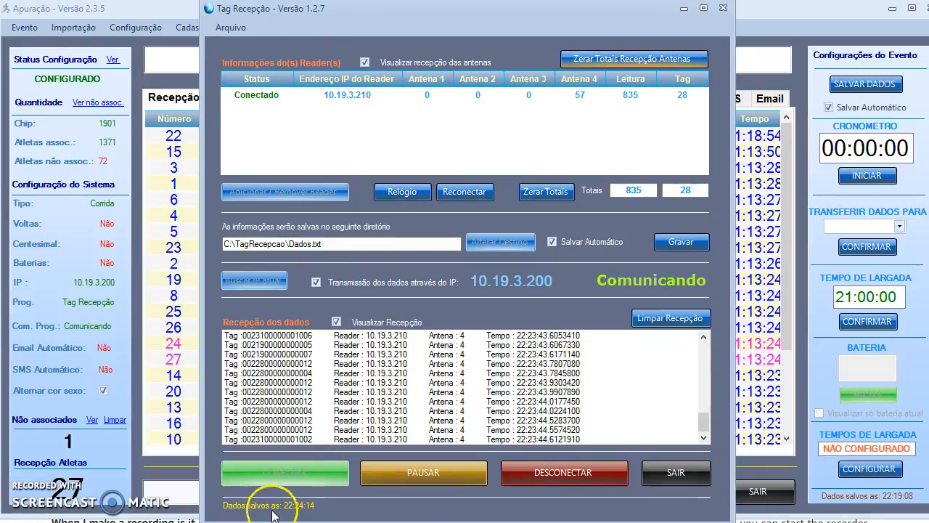
pyautogui.moveTo(282, 243); pyautogui.dragTo(231, 245)
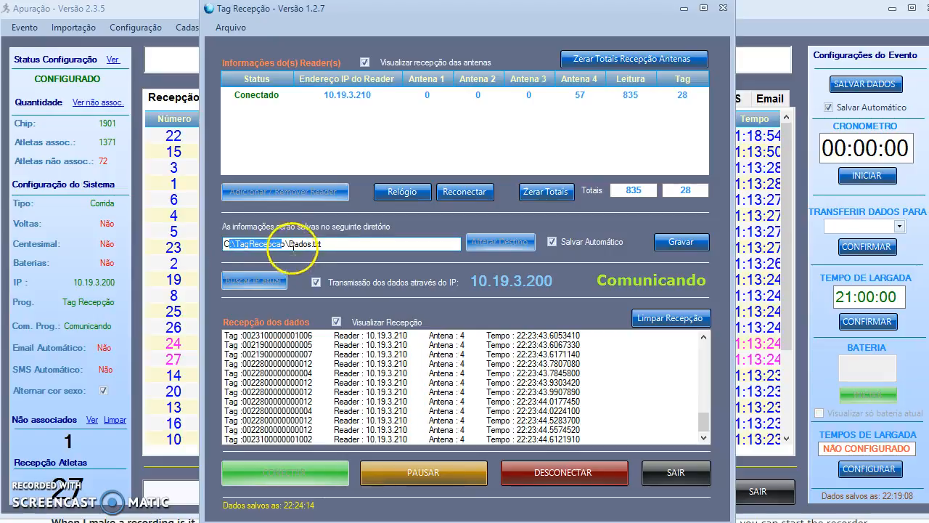
pyautogui.moveTo(285, 244); pyautogui.dragTo(313, 247)
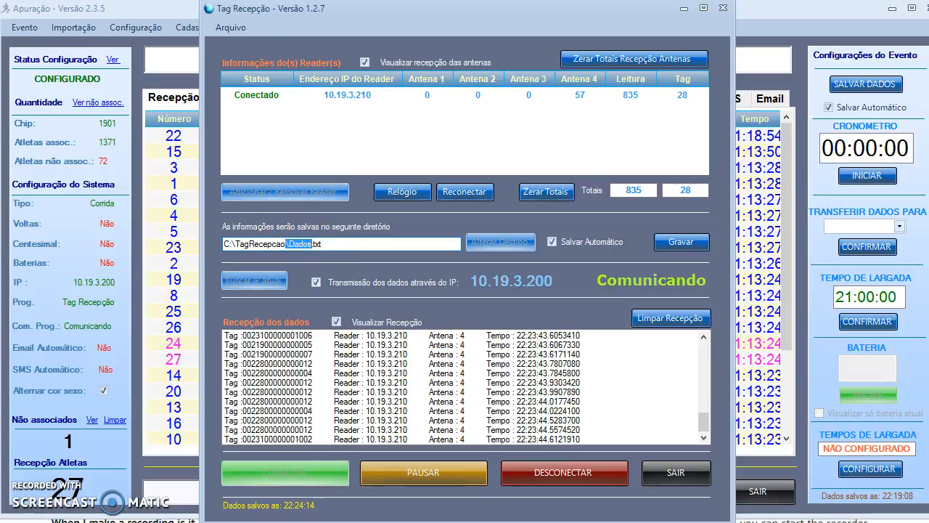
# - Examine the recorded tag times in Dados.txt from the TagRecepcao folder, close the file, and return to Apuração
pyautogui.click(341, 522)
pyautogui.click(378, 483)
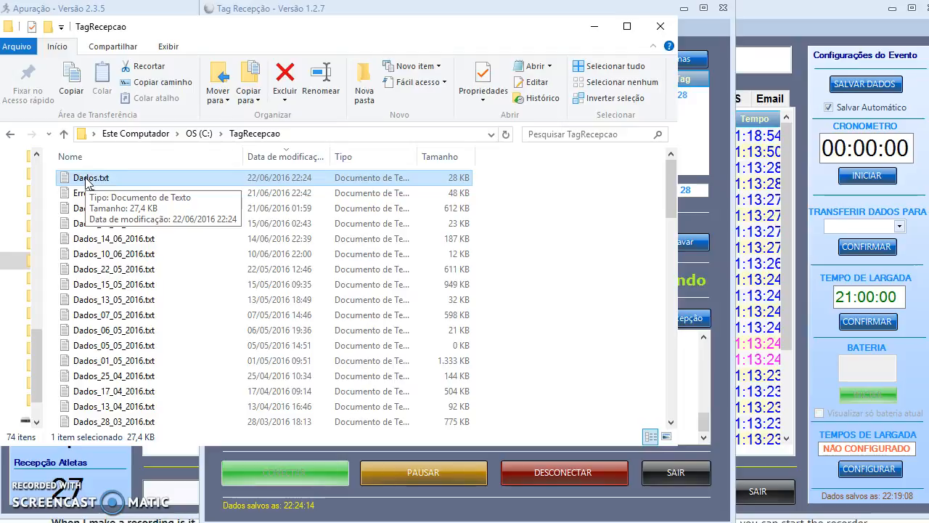
pyautogui.doubleClick(180, 183)
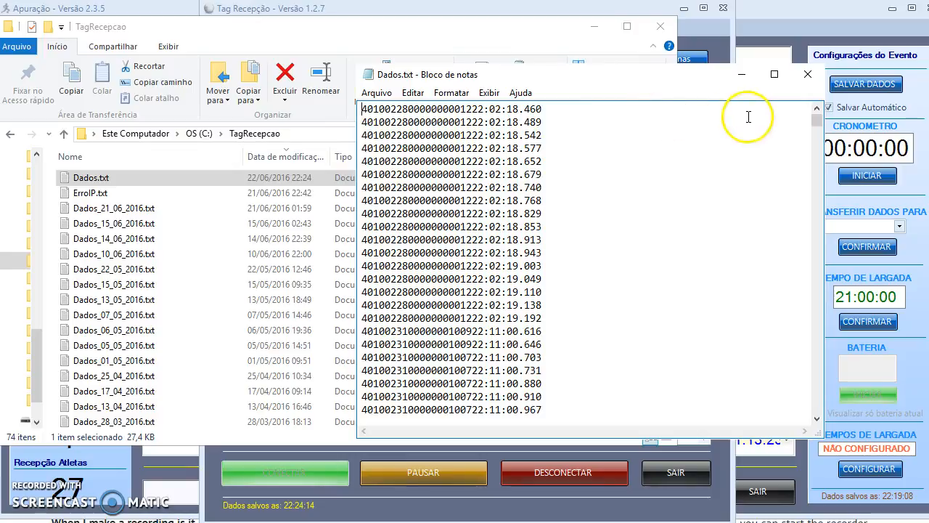
pyautogui.moveTo(542, 122); pyautogui.dragTo(513, 122)
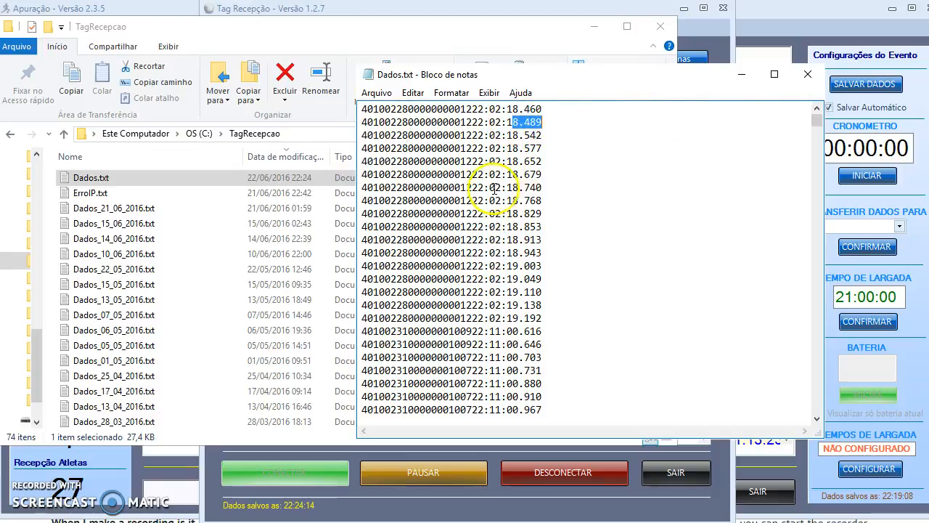
pyautogui.moveTo(472, 200); pyautogui.dragTo(489, 200)
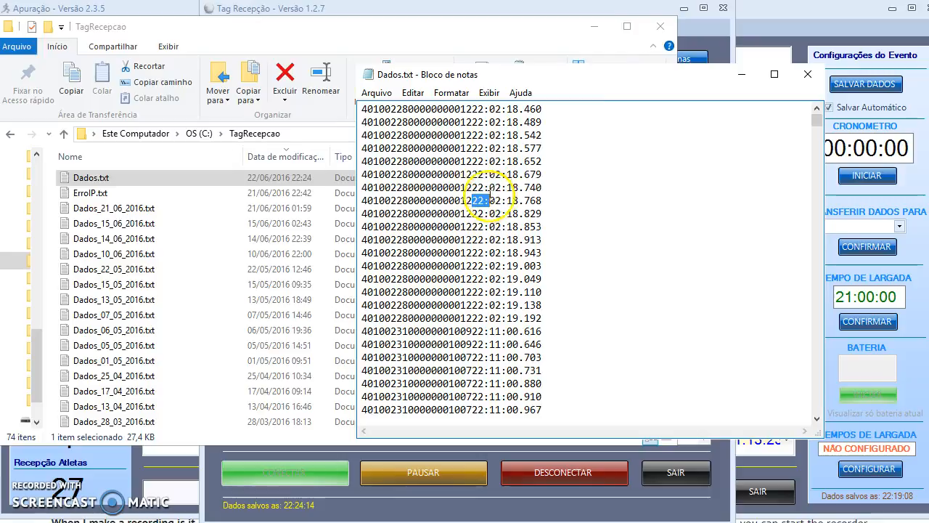
pyautogui.click(807, 74)
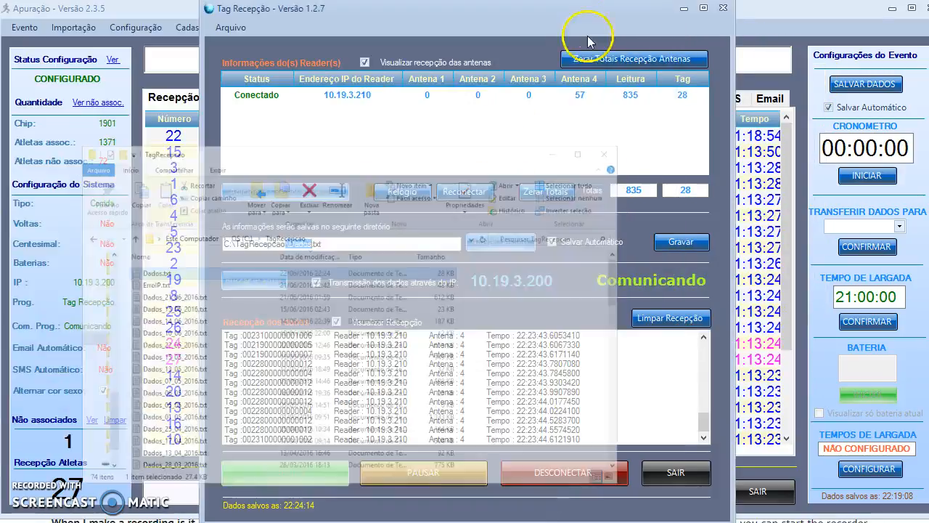
pyautogui.click(594, 26)
pyautogui.click(741, 470)
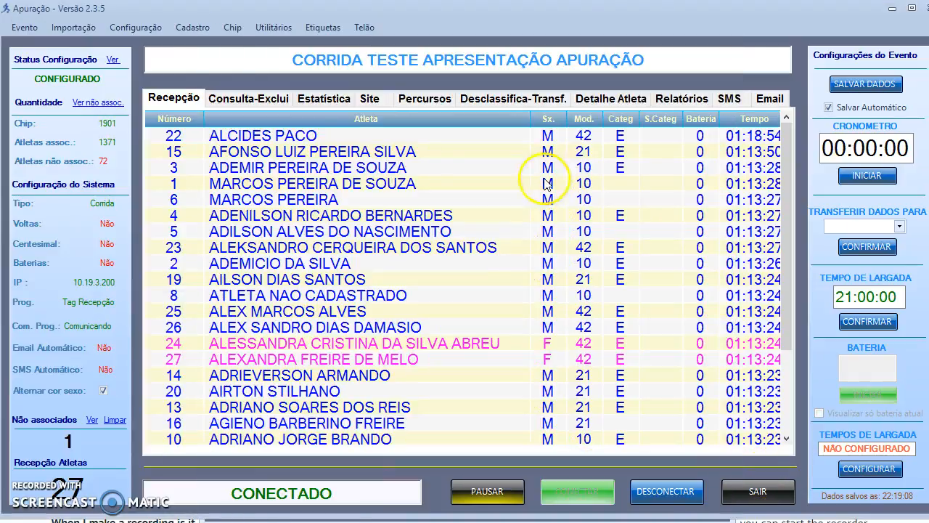
# - Examine the Percurso text files in the CORRIDA TESTE APRESENTAÇÃO 1 folder, viewing Percurso_1.txt, and return to Apuração
pyautogui.click(348, 522)
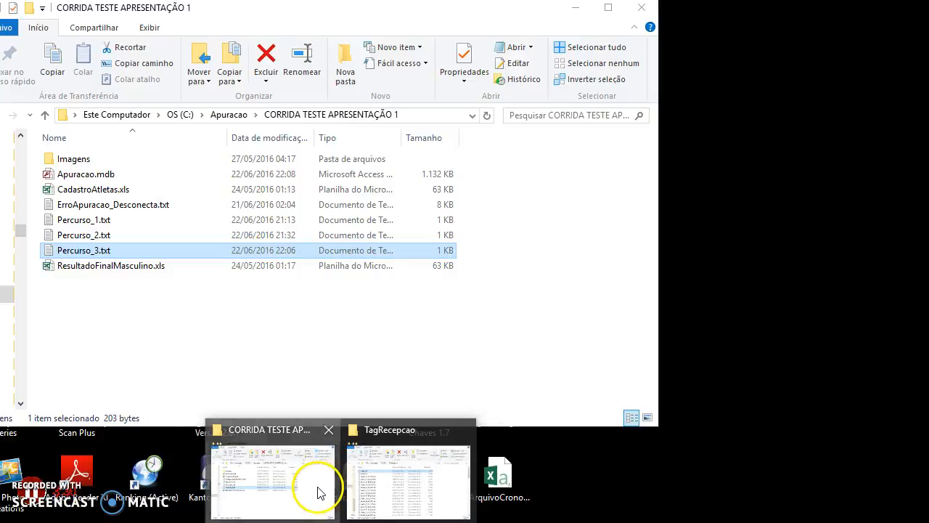
pyautogui.click(320, 493)
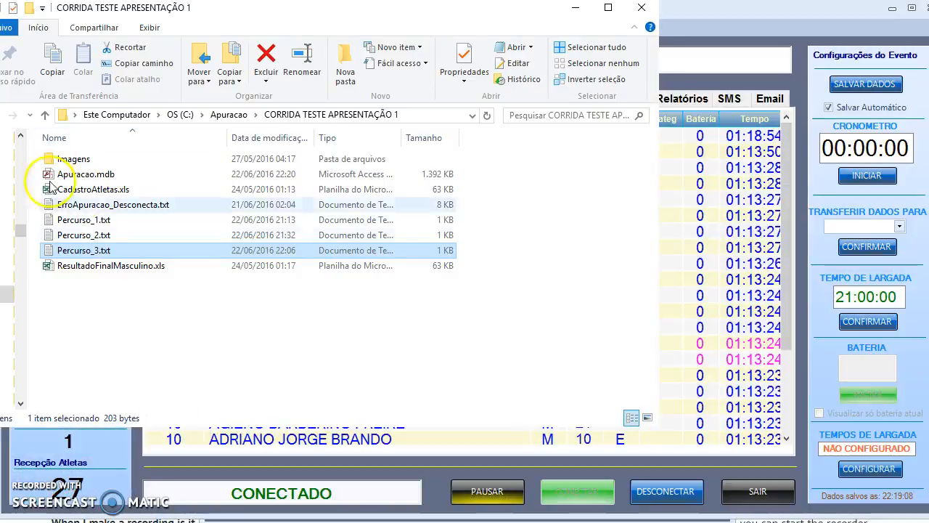
pyautogui.click(102, 221)
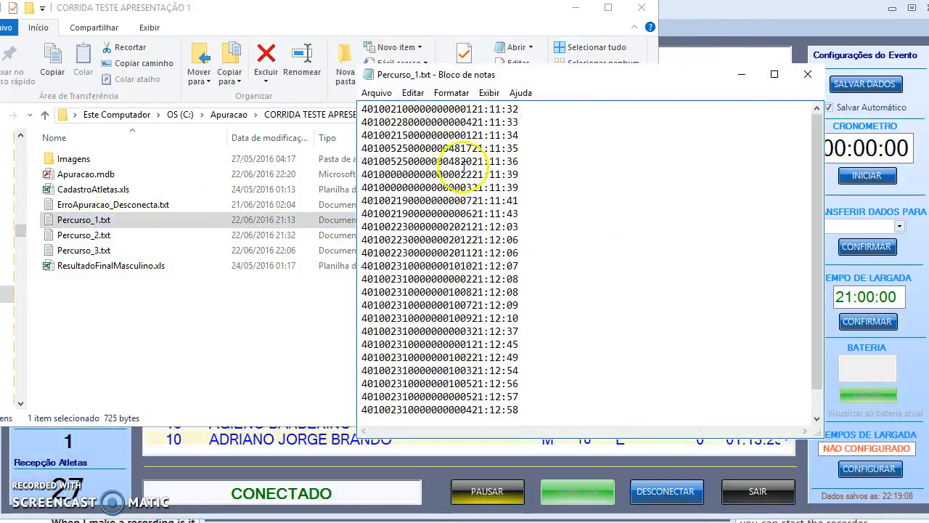
pyautogui.click(807, 74)
pyautogui.click(109, 250)
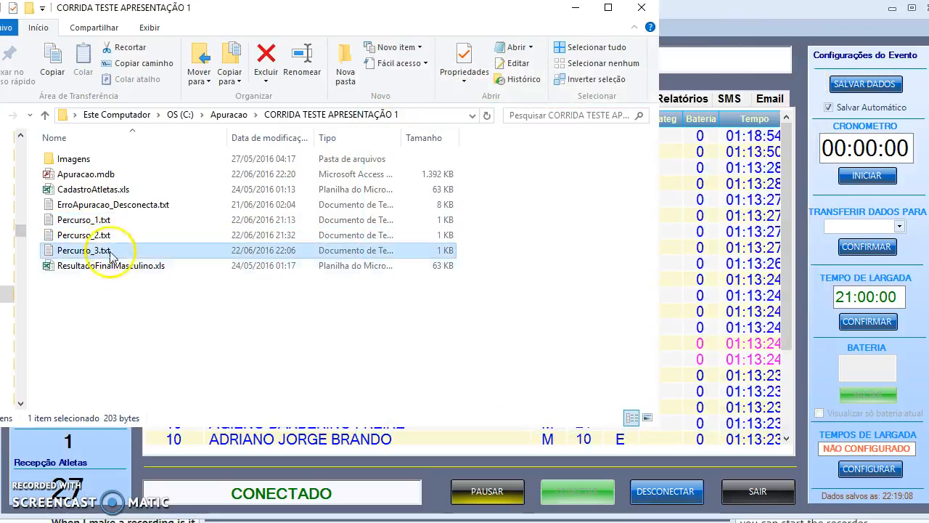
pyautogui.click(91, 236)
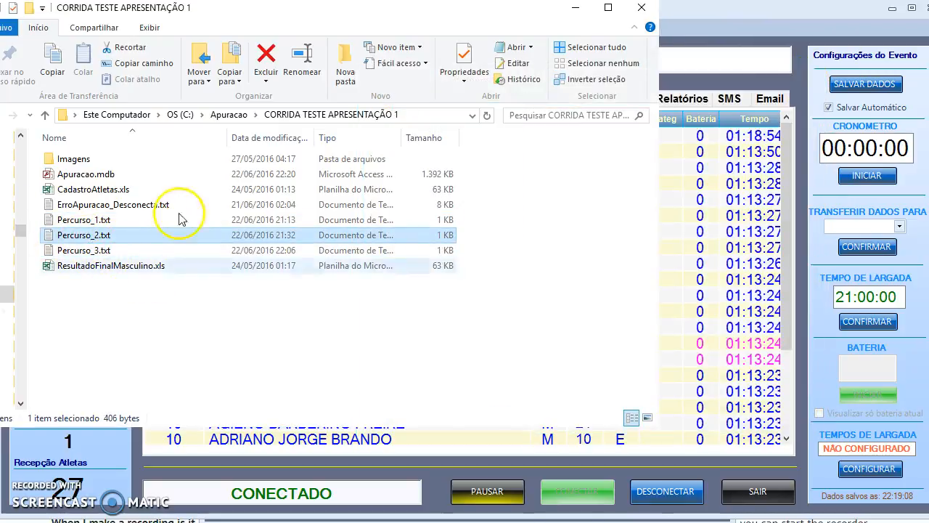
pyautogui.click(690, 473)
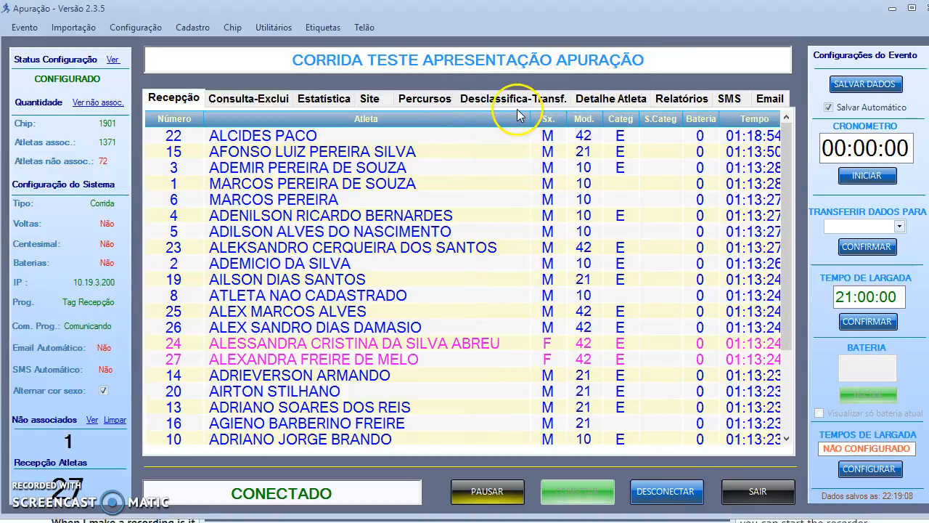
# - Open the disqualification and transfer settings and enable manual action, leaving automatic action disabled
pyautogui.click(515, 101)
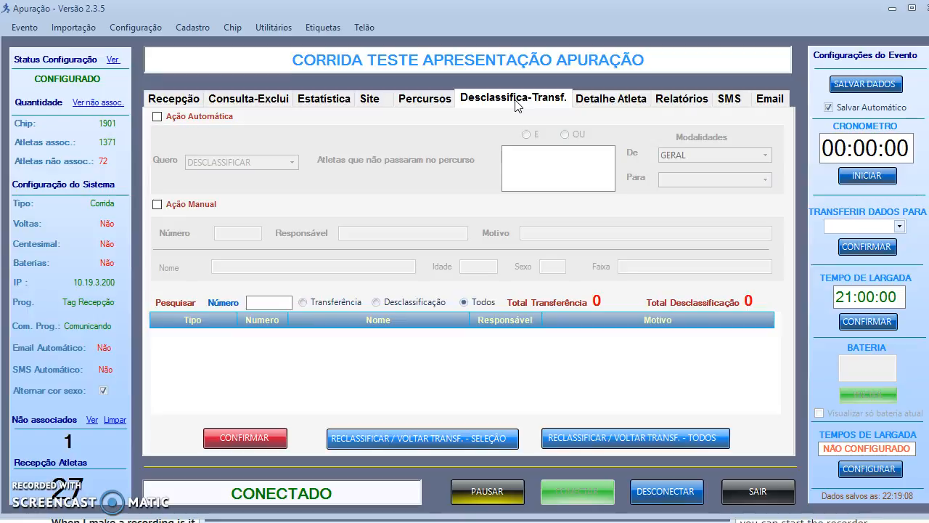
pyautogui.click(536, 104)
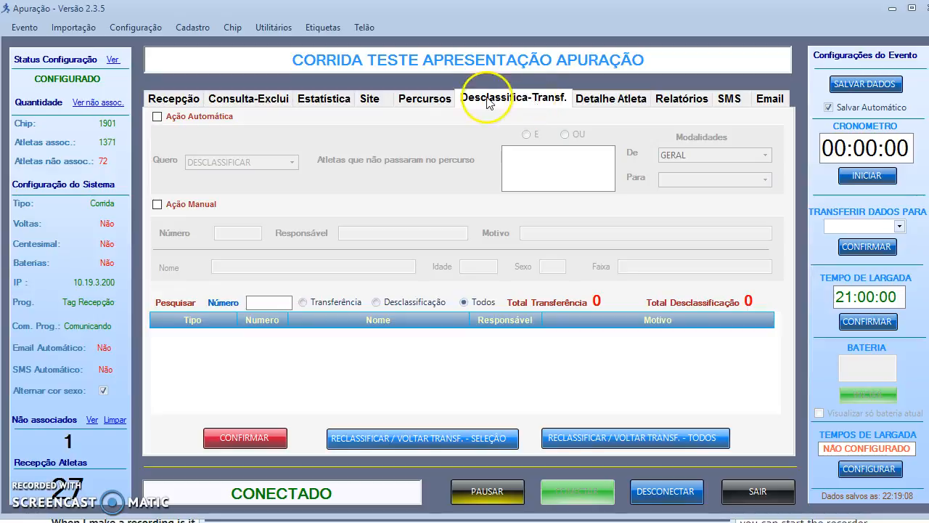
pyautogui.click(157, 117)
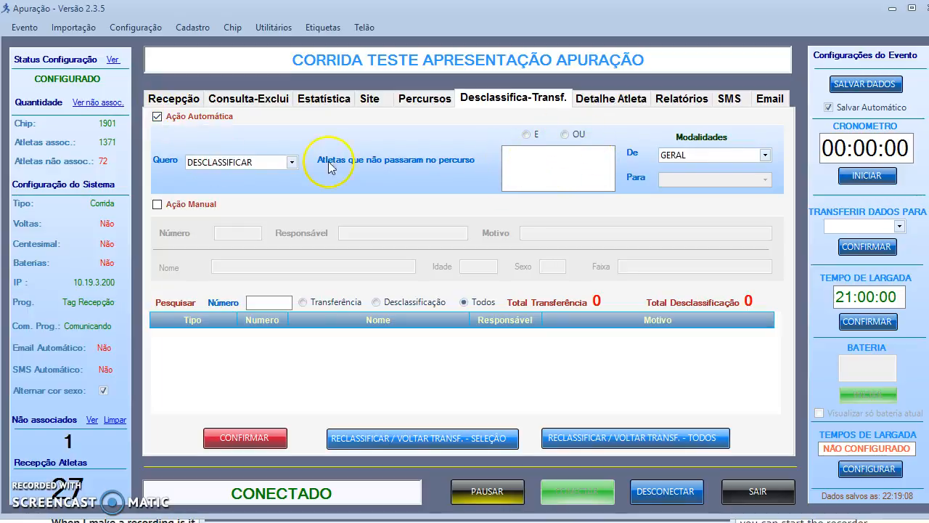
pyautogui.click(157, 204)
pyautogui.click(157, 117)
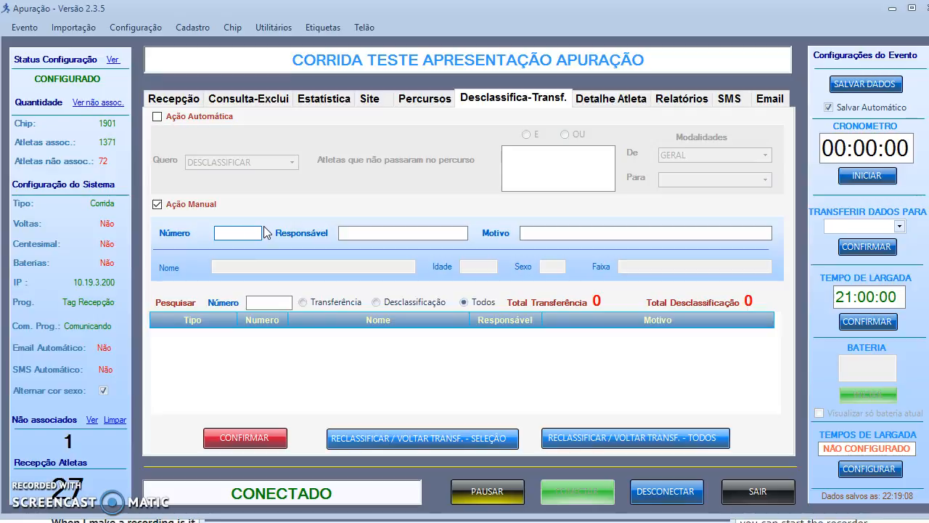
# - Disqualify athlete number 40 with Federação as responsible and "Cortou caminho" as the reason, and return to the reception list
pyautogui.write('40')
pyautogui.press('Tab')
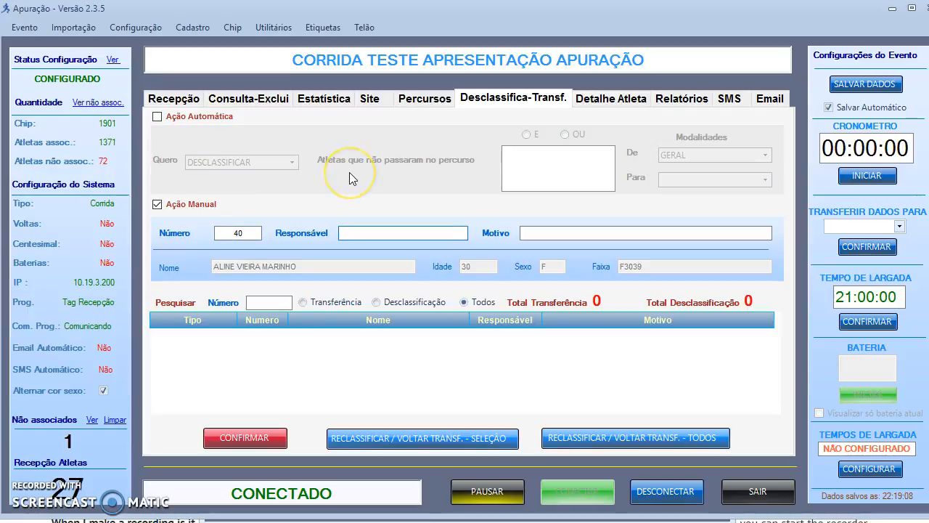
pyautogui.write('fED')
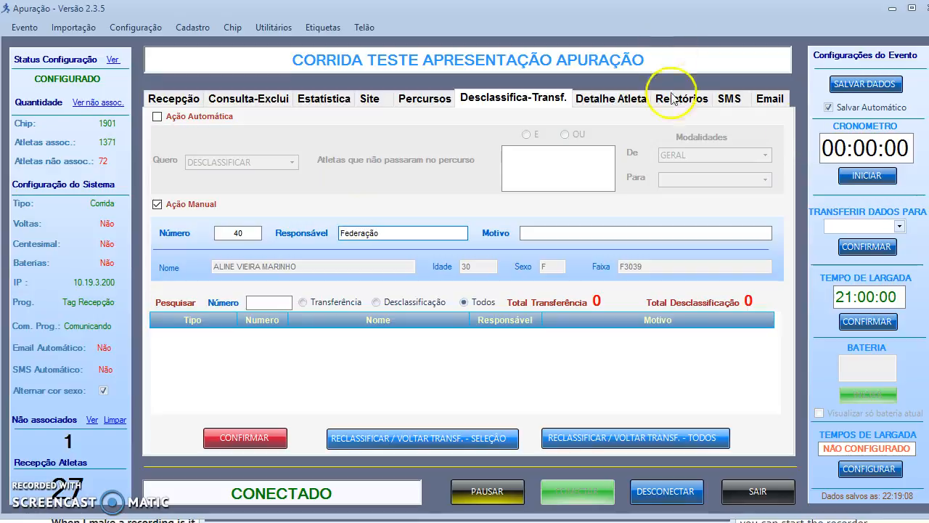
pyautogui.click(587, 235)
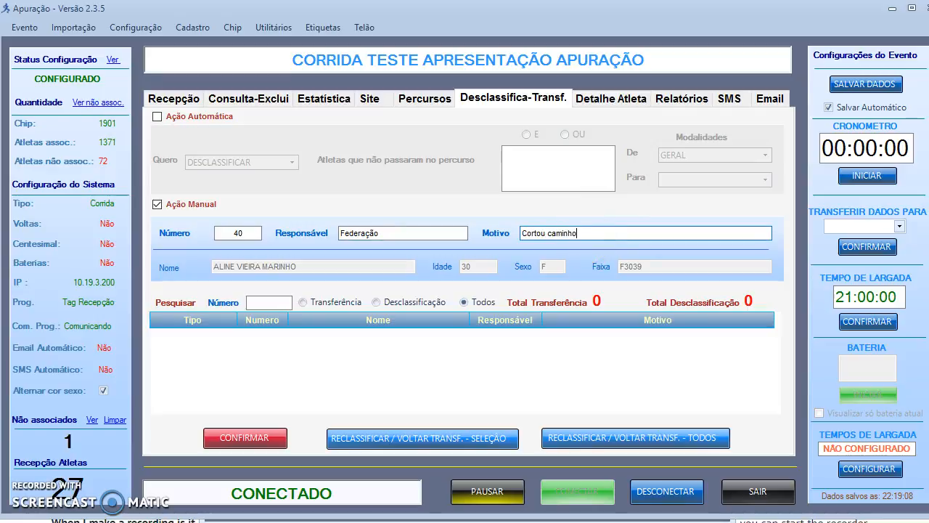
pyautogui.click(263, 436)
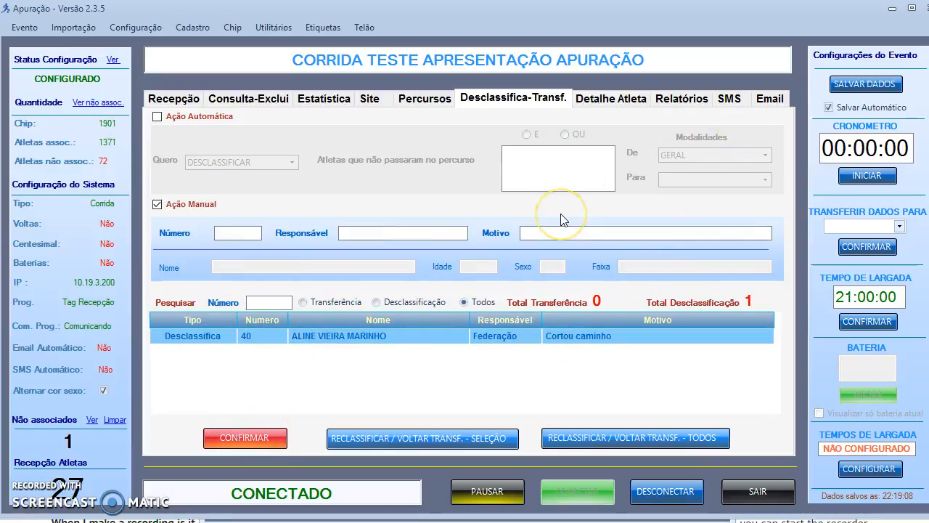
pyautogui.click(172, 102)
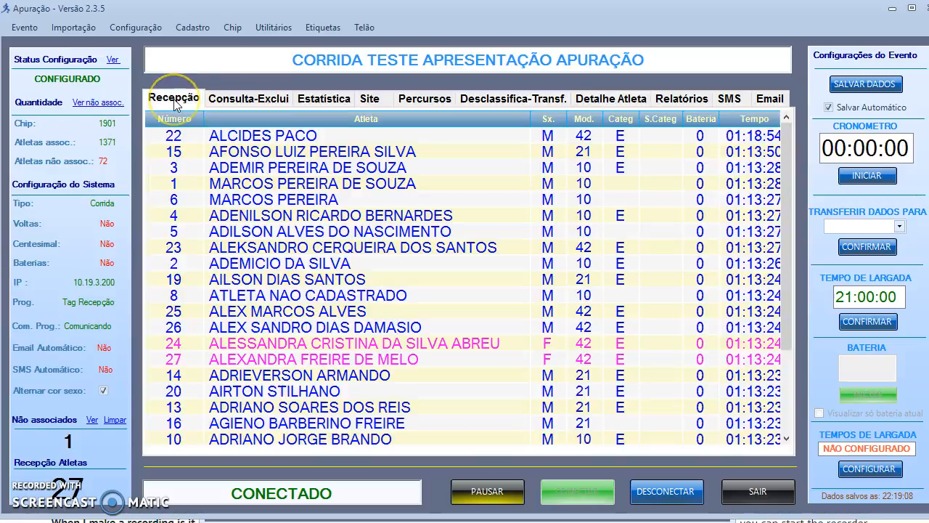
pyautogui.click(183, 97)
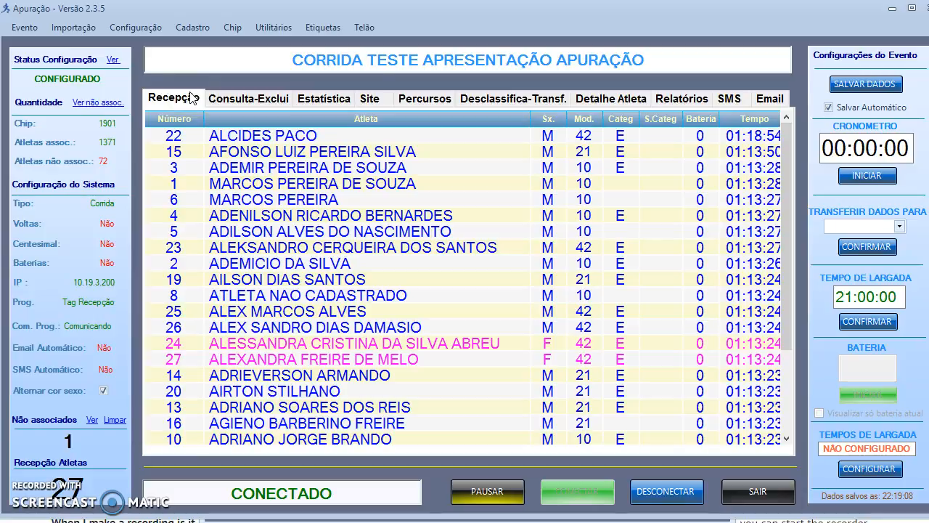
# - Open the times import and load Percurso_1.txt from the CORRIDA TESTE APRESENTAÇÃO 1 folder as the source file
pyautogui.click(72, 29)
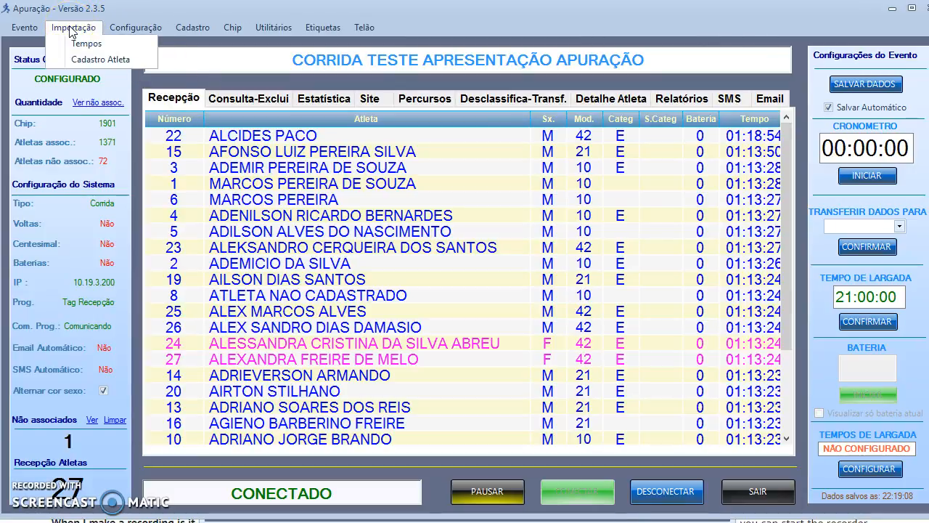
pyautogui.click(90, 47)
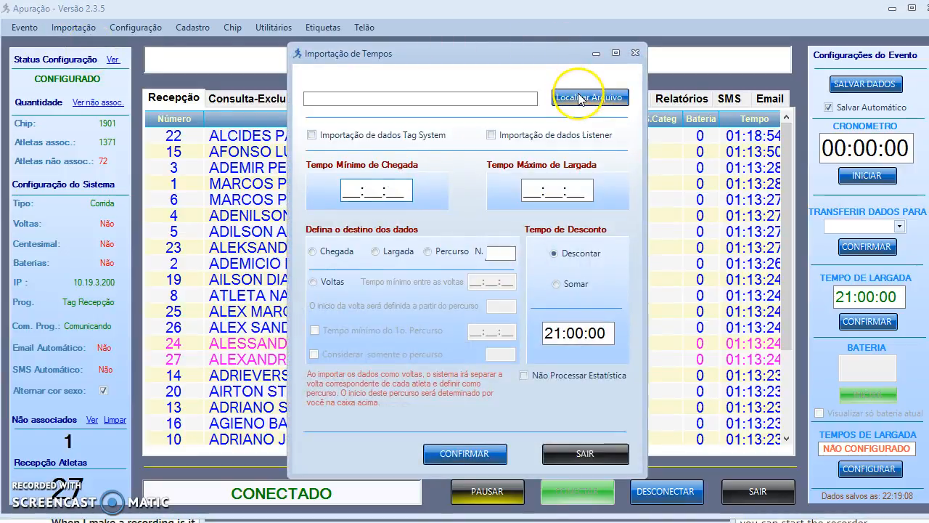
pyautogui.click(579, 99)
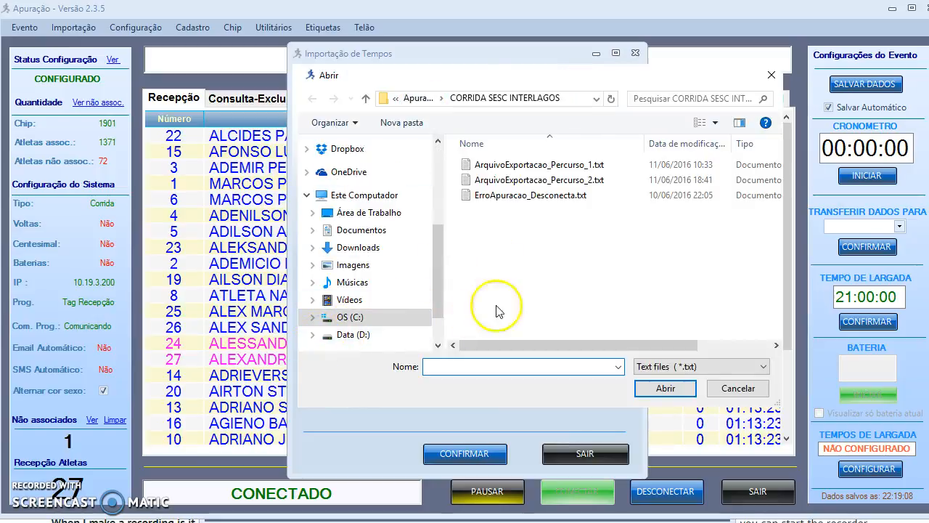
pyautogui.click(315, 319)
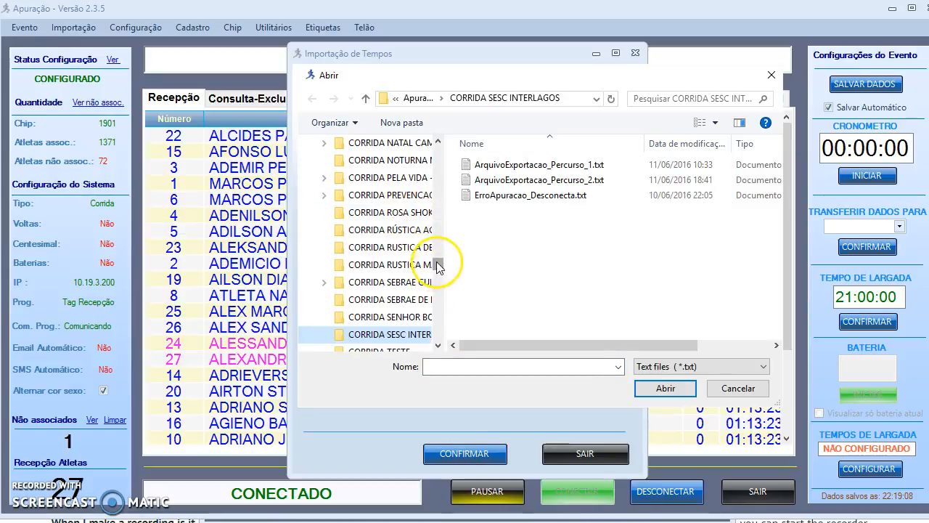
pyautogui.moveTo(438, 267); pyautogui.dragTo(438, 271)
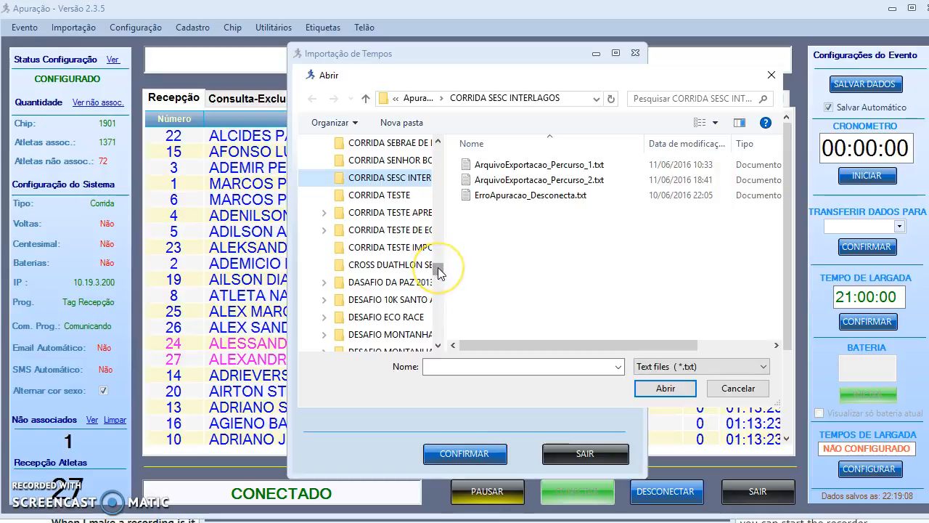
pyautogui.moveTo(438, 273); pyautogui.dragTo(445, 270)
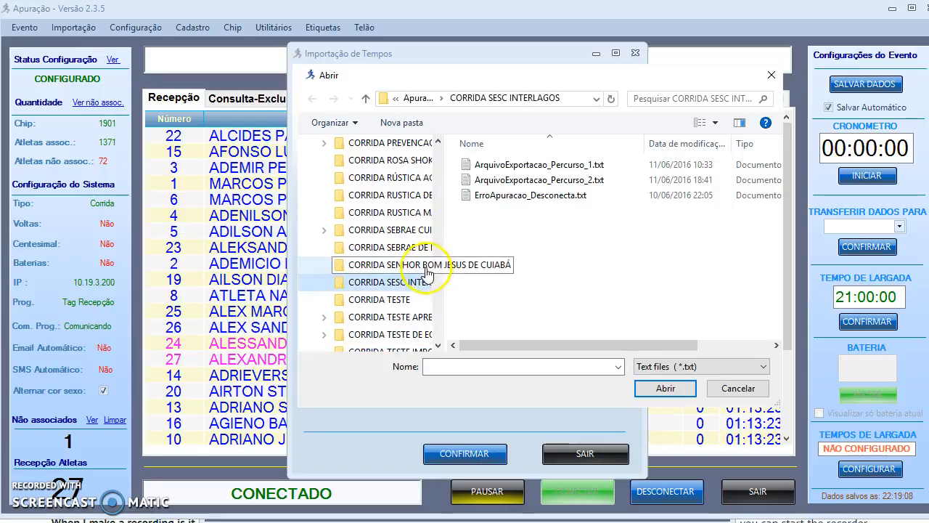
pyautogui.click(413, 317)
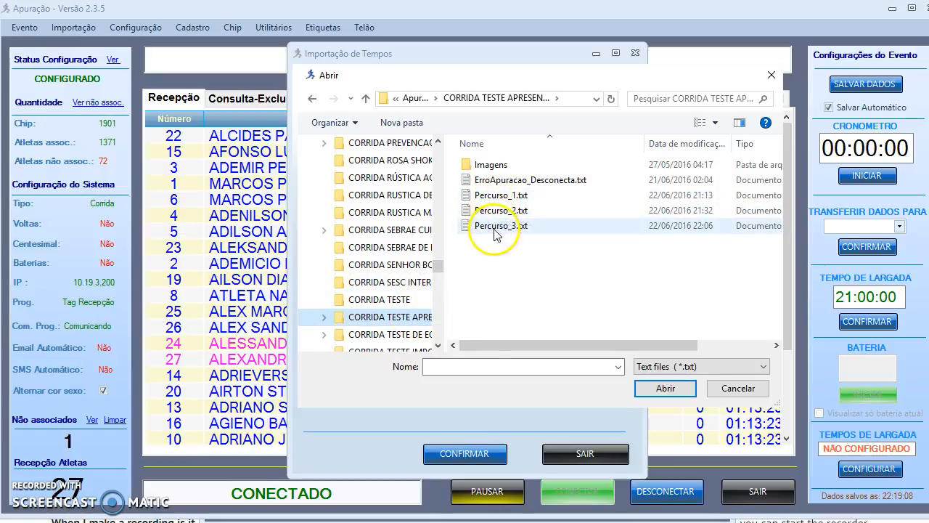
pyautogui.click(510, 196)
pyautogui.click(664, 392)
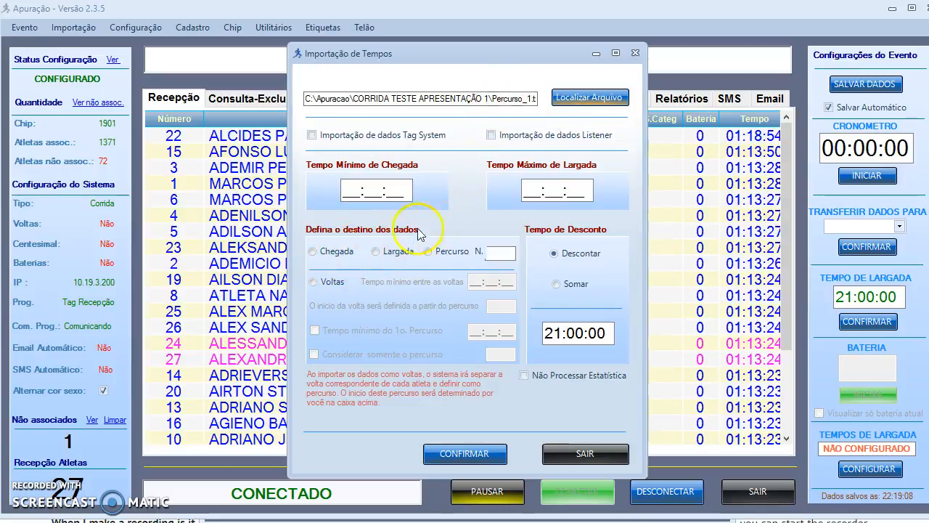
# - Import the file's times with Percurso number 1 as the destination, close the import window, and view the Percursos totals
pyautogui.click(438, 258)
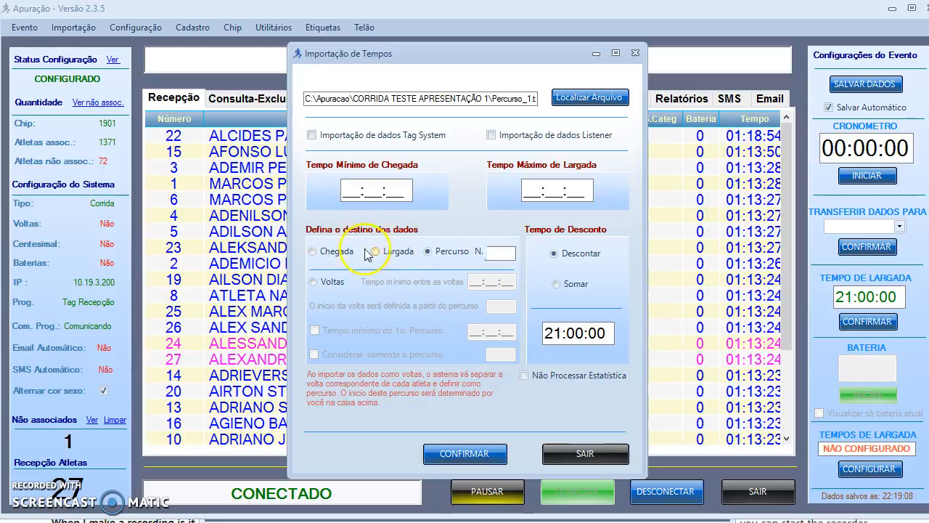
pyautogui.click(501, 253)
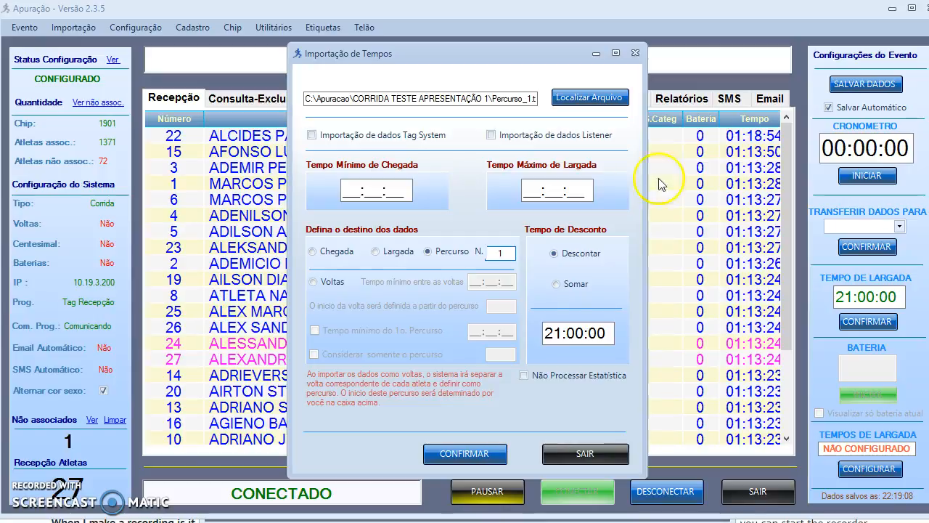
pyautogui.click(485, 451)
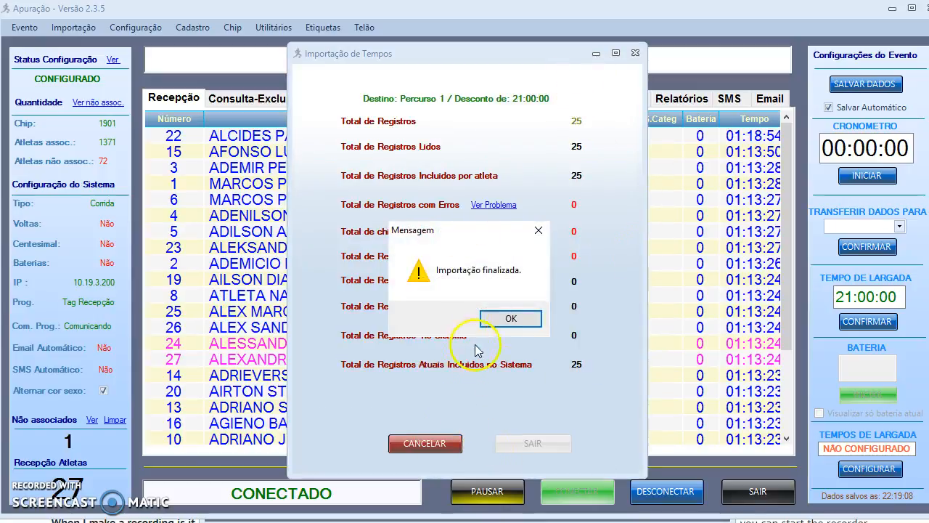
pyautogui.click(515, 322)
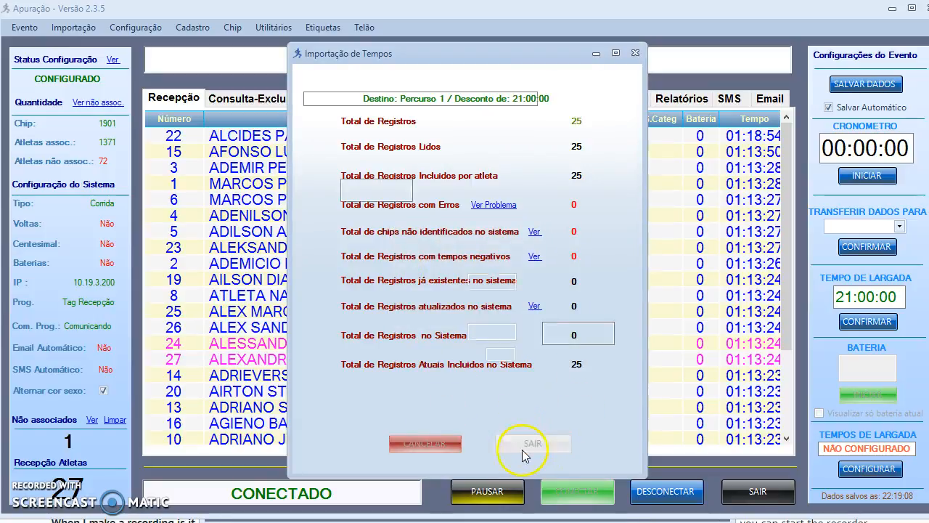
pyautogui.click(524, 446)
pyautogui.click(610, 457)
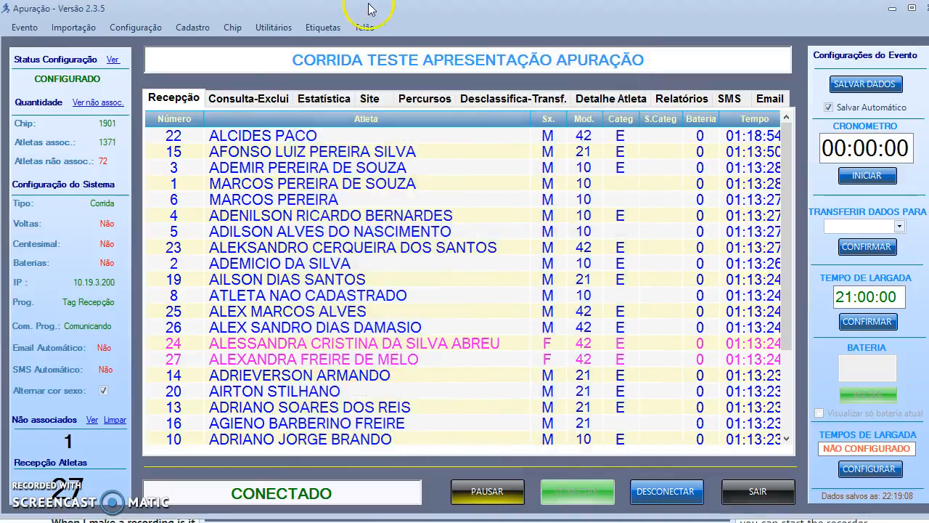
pyautogui.click(418, 106)
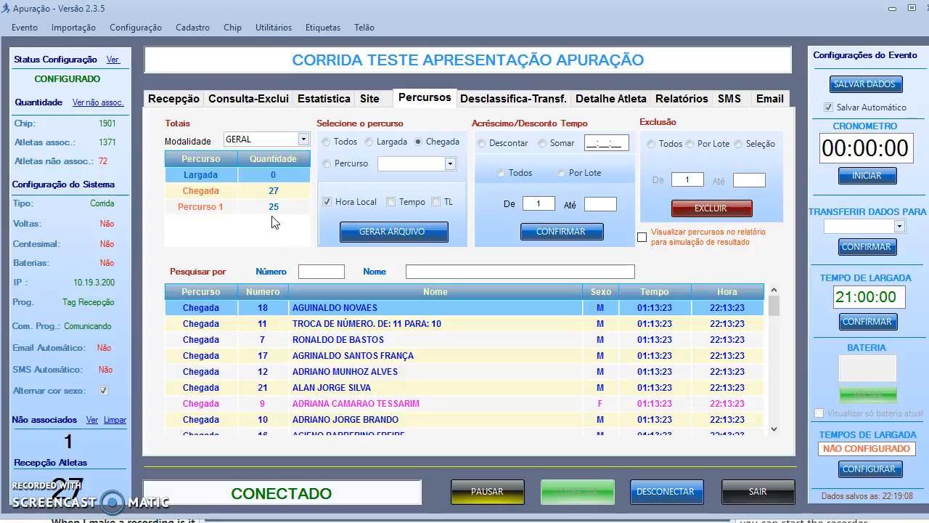
# - Generate the general male classification report for 10KM, examine the listed athletes, and close the report
pyautogui.click(678, 98)
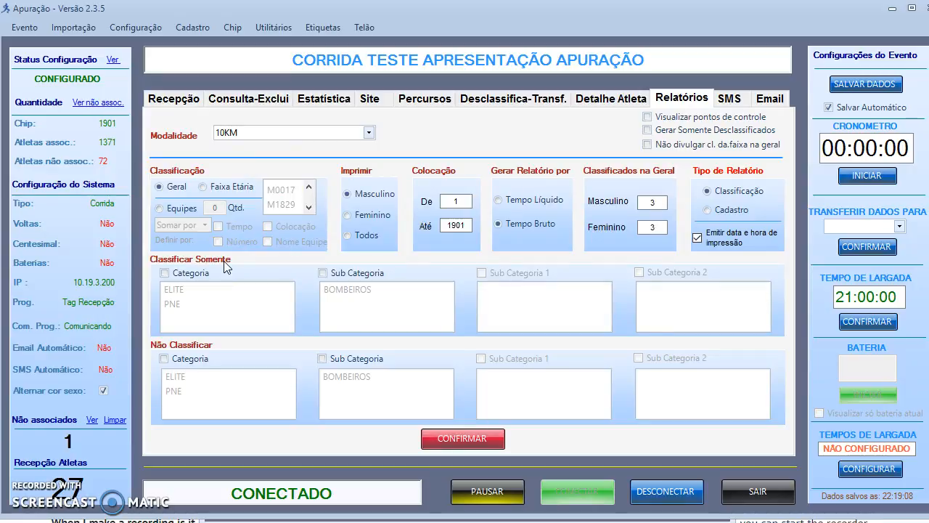
pyautogui.click(469, 443)
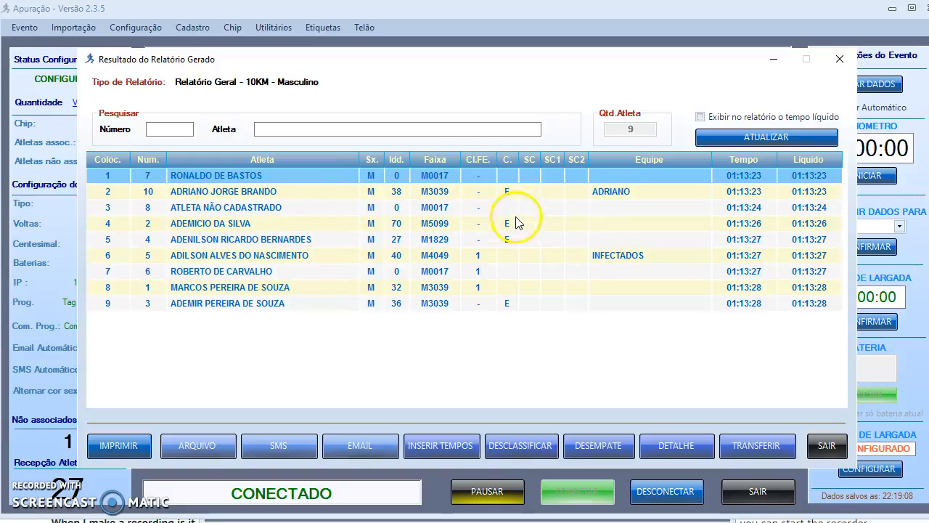
pyautogui.click(208, 223)
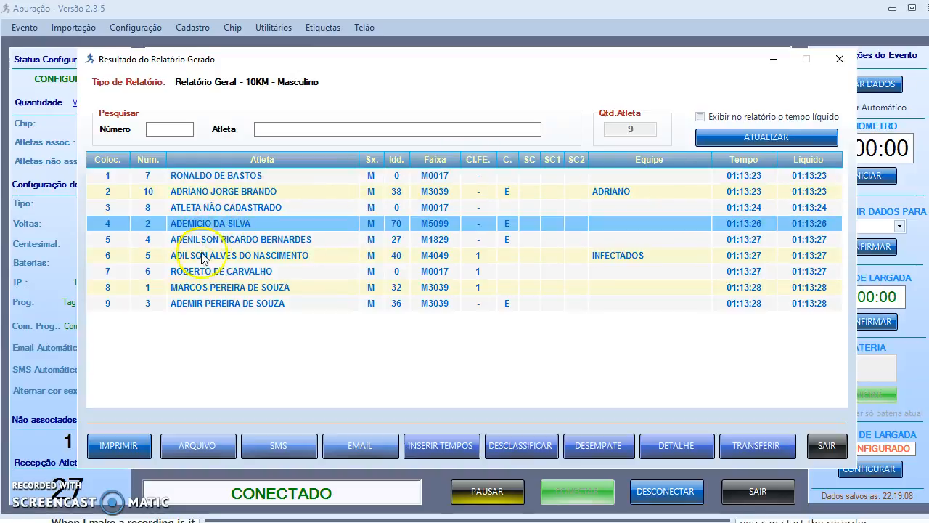
pyautogui.click(214, 272)
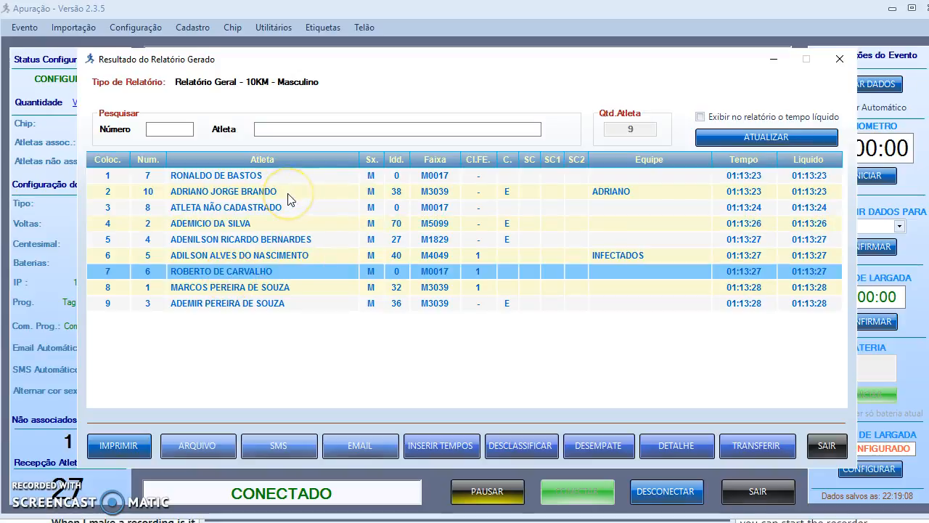
pyautogui.click(827, 445)
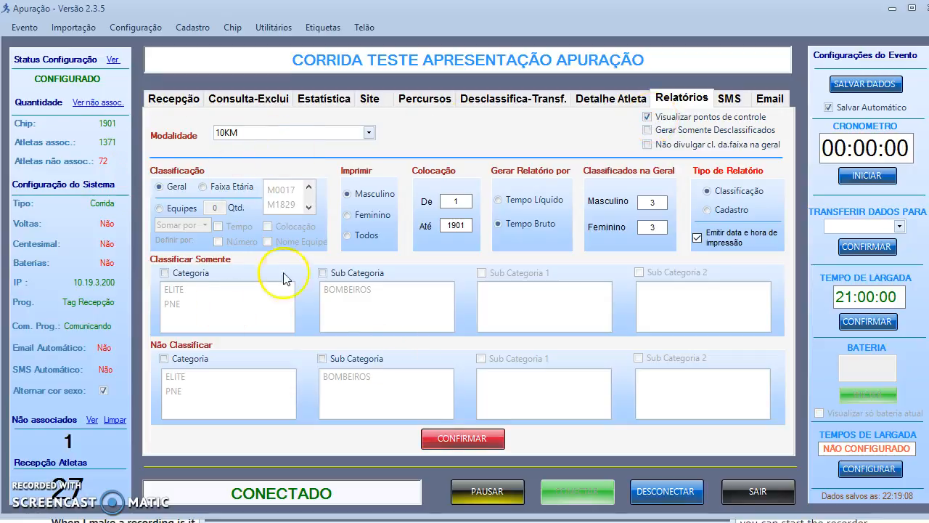
# - Regenerate the 10KM male report with control points displayed, disqualify athlete number 10, and close the report
pyautogui.click(468, 436)
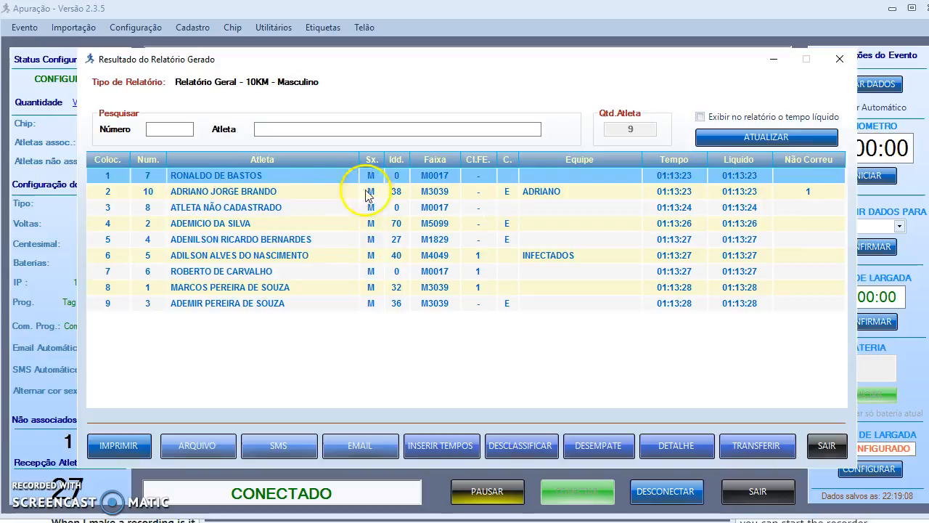
pyautogui.click(236, 192)
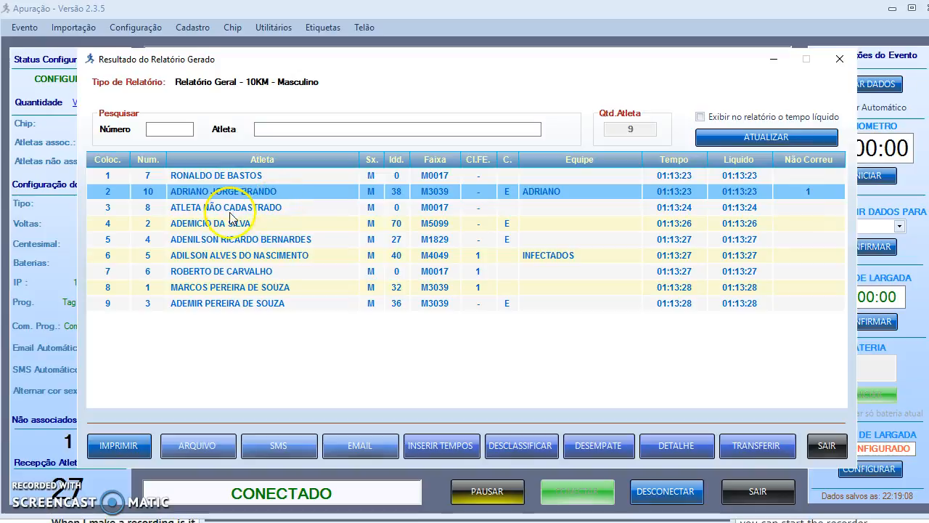
pyautogui.click(528, 450)
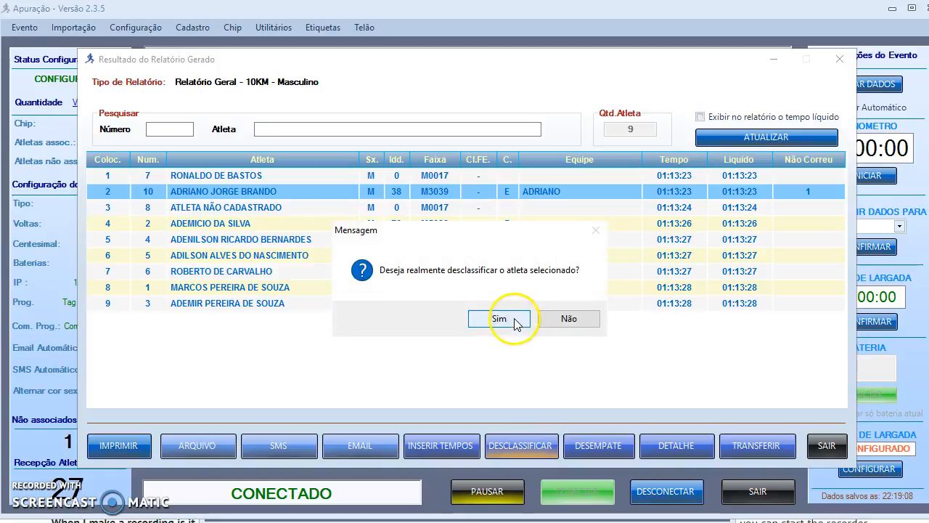
pyautogui.click(499, 319)
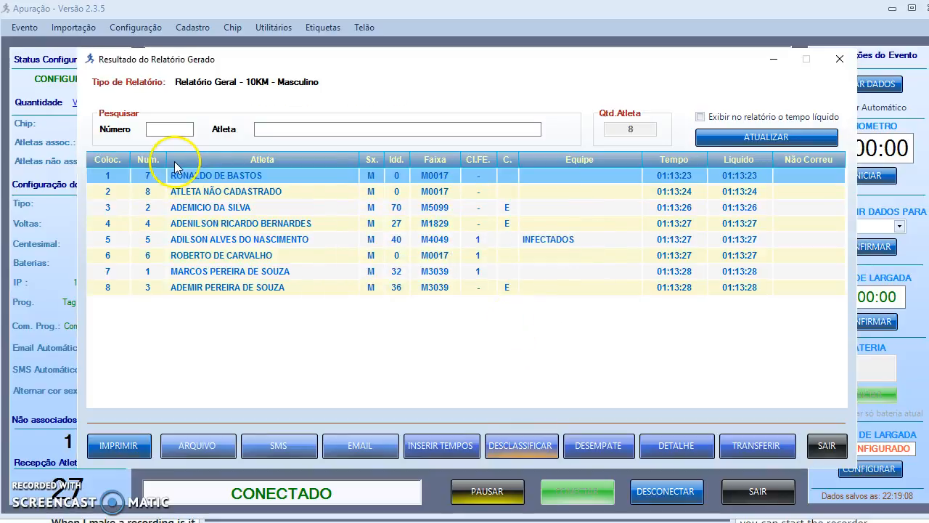
pyautogui.click(831, 446)
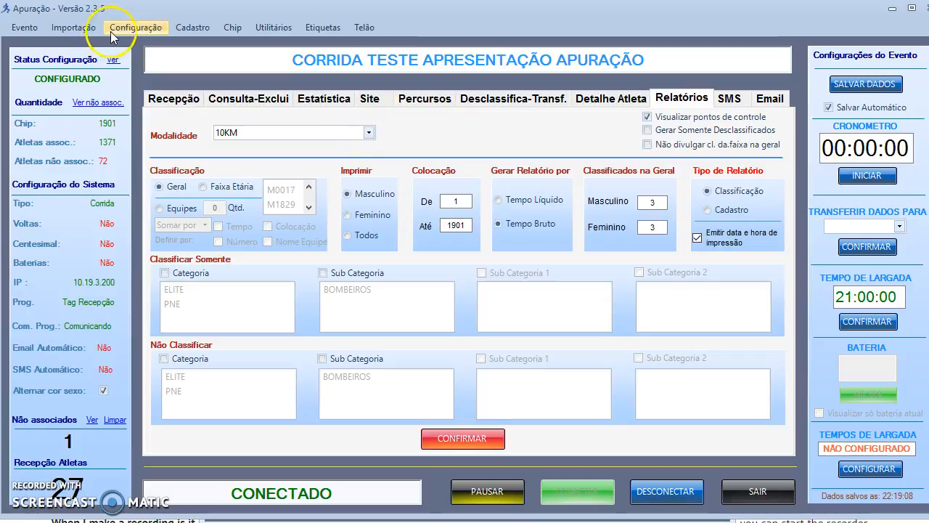
# - Import the times from Percurso_2.txt with Percurso number 2 as the destination, and close the import window
pyautogui.click(79, 29)
pyautogui.click(87, 45)
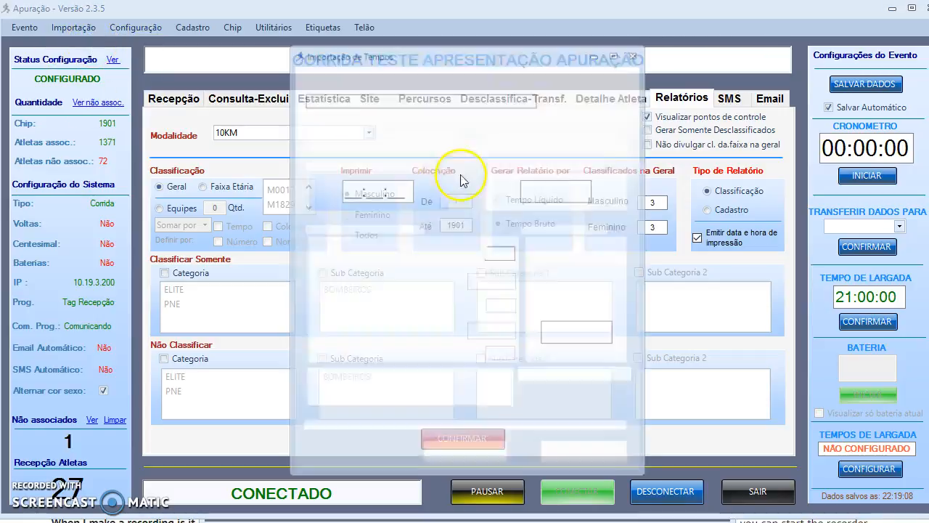
pyautogui.click(587, 99)
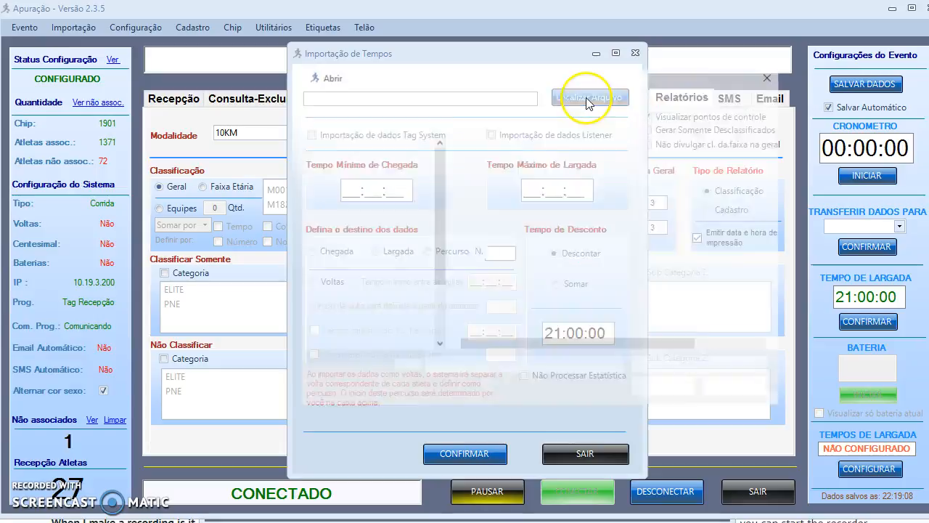
pyautogui.click(508, 209)
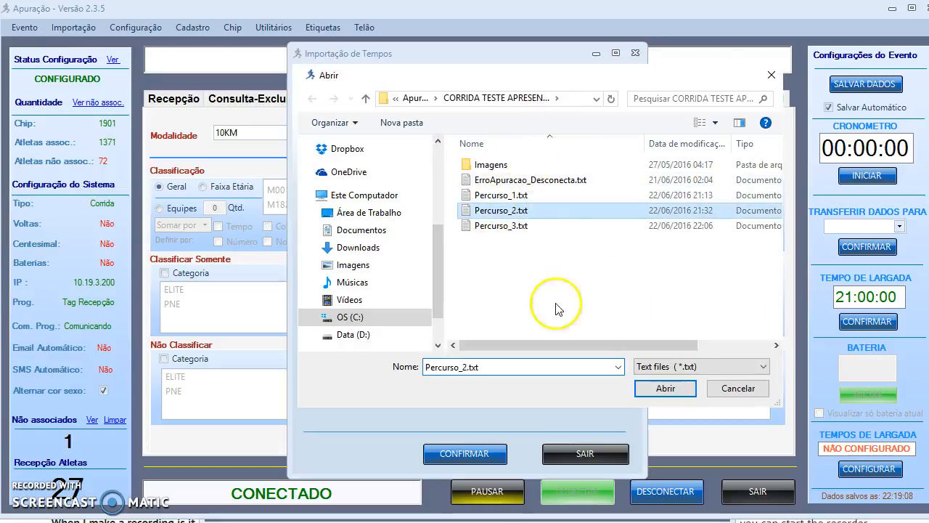
pyautogui.click(657, 386)
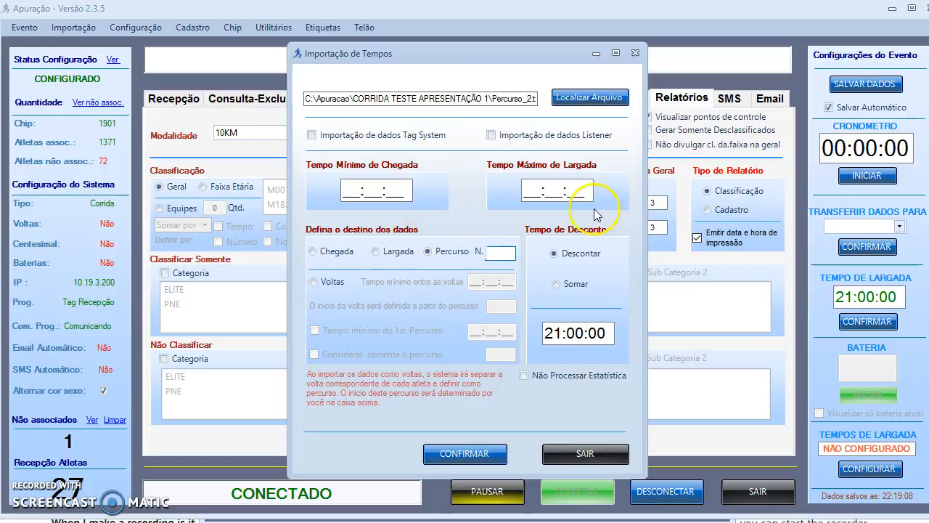
pyautogui.click(468, 451)
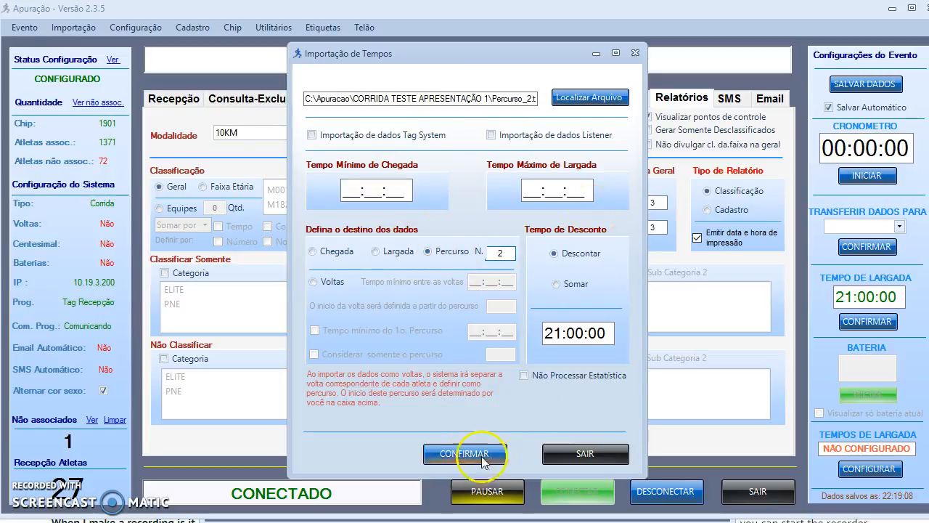
pyautogui.click(535, 313)
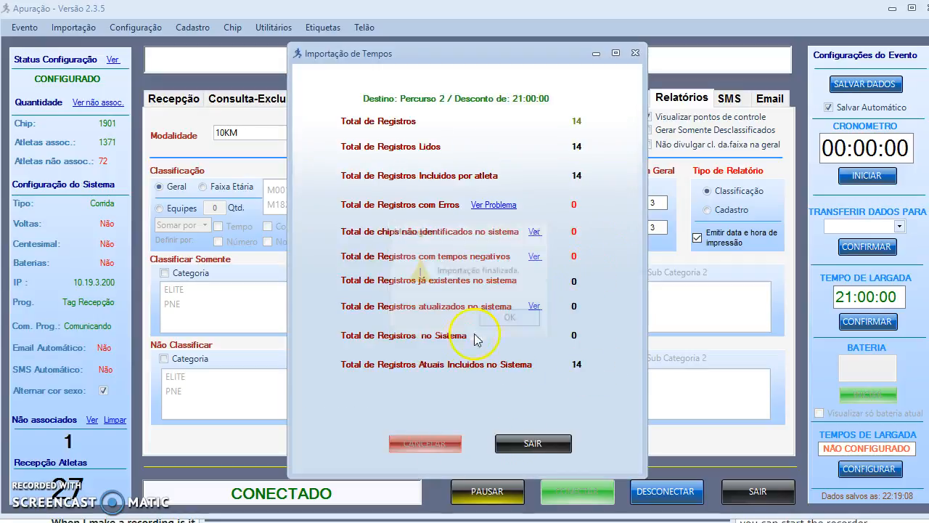
pyautogui.click(529, 442)
pyautogui.click(551, 450)
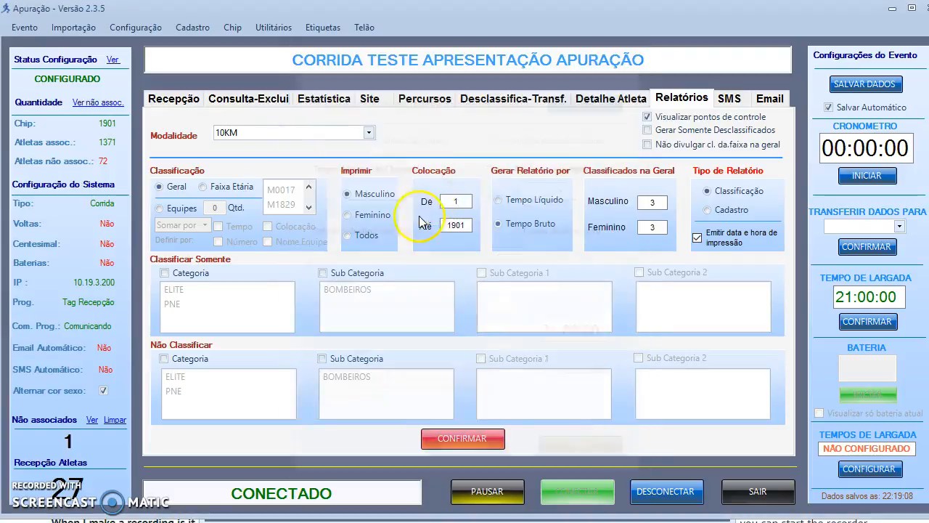
# - View the Percursos totals and search the finish records for athlete number 1
pyautogui.click(424, 102)
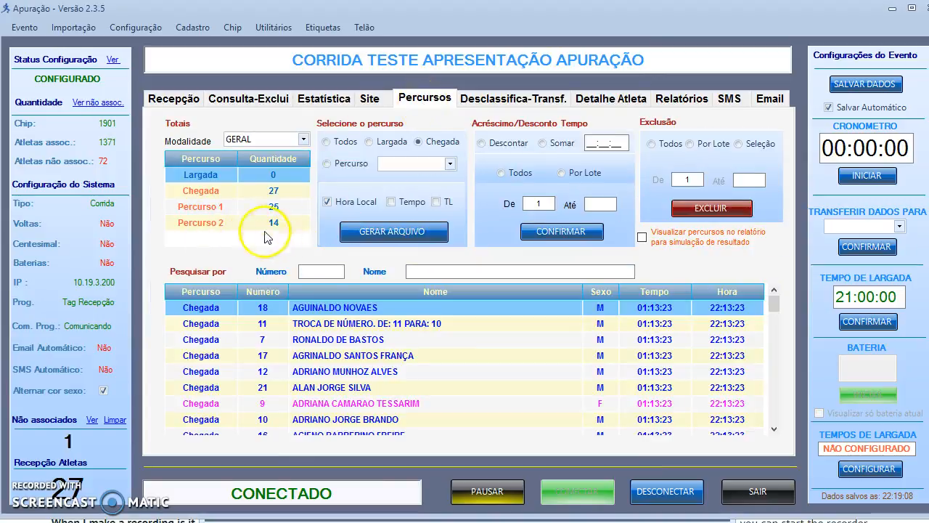
pyautogui.click(322, 271)
pyautogui.write('1')
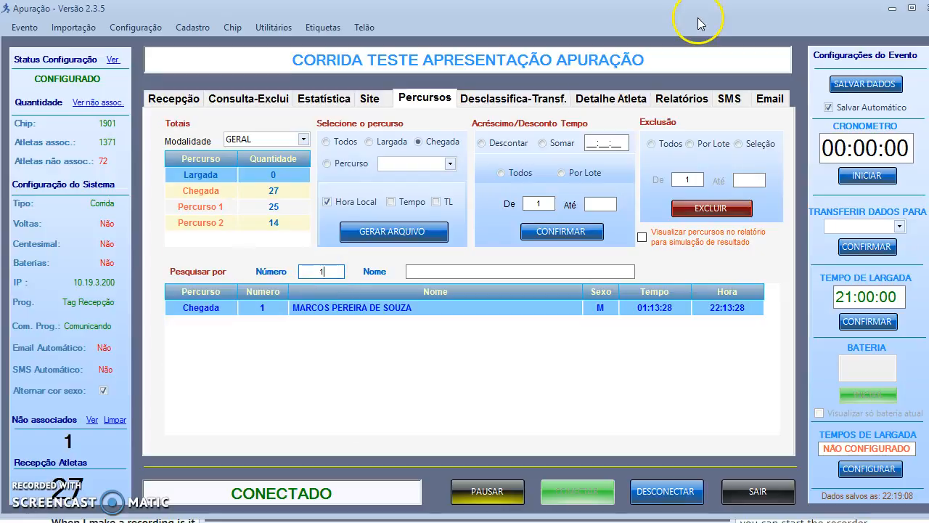
pyautogui.click(442, 270)
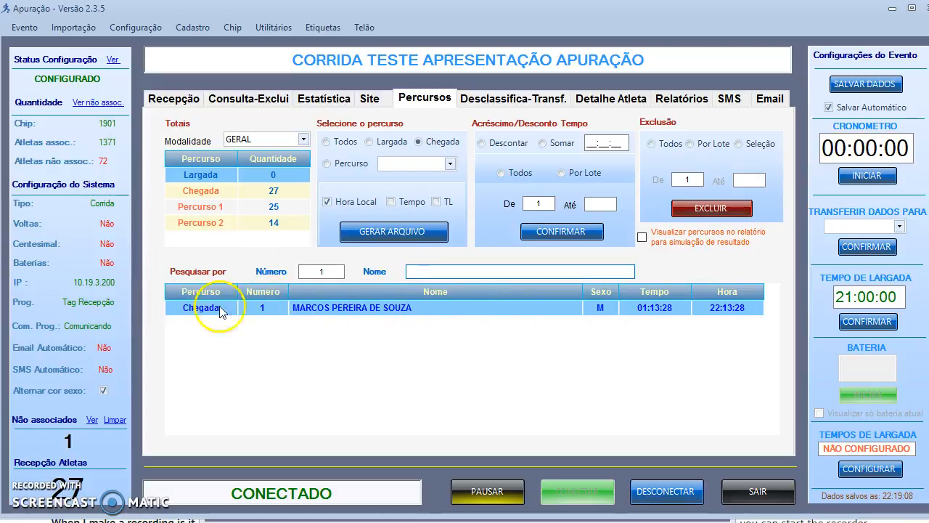
pyautogui.click(323, 271)
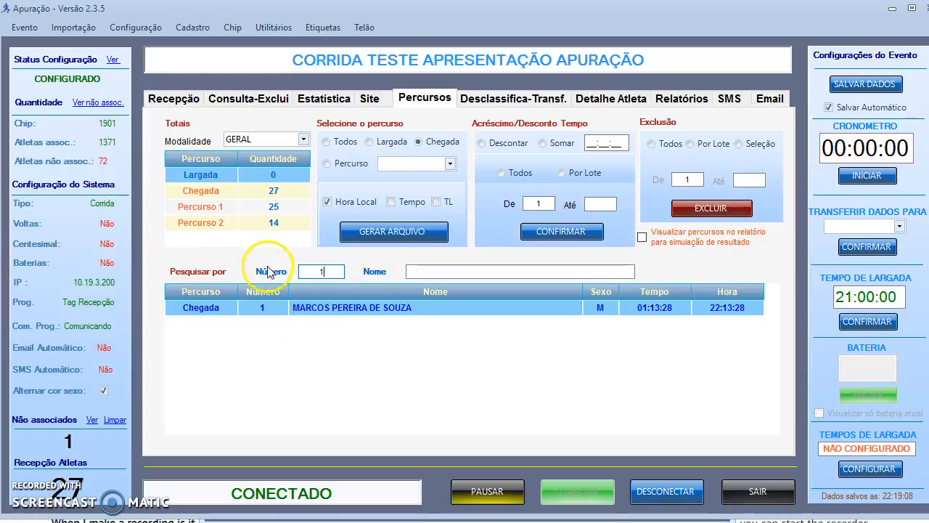
# - Search for athlete number 2 in the finish records and across all percursos, and view the athlete's details
pyautogui.write('2')
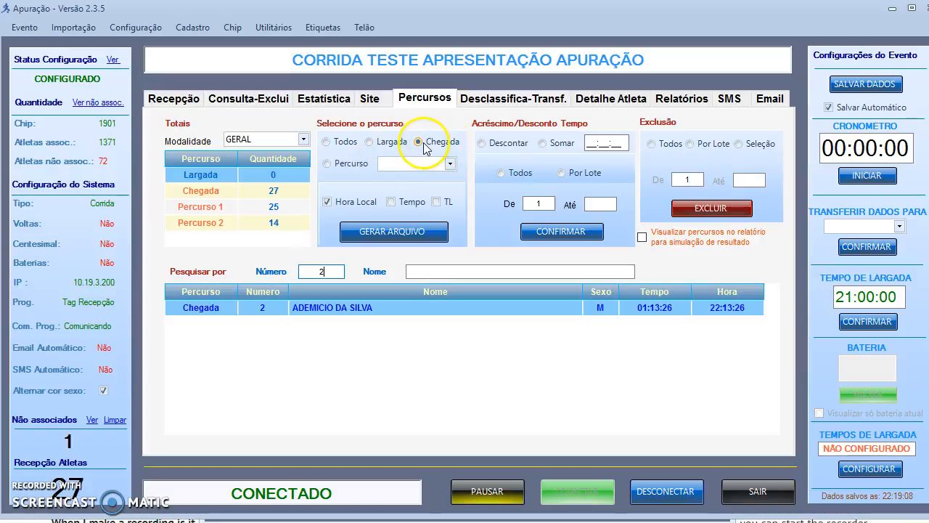
pyautogui.click(342, 147)
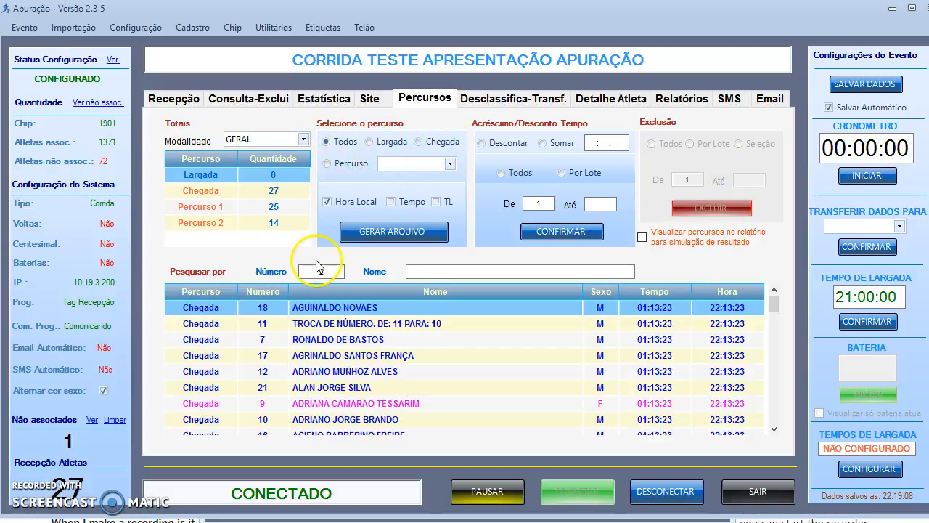
pyautogui.click(326, 269)
pyautogui.write('2')
pyautogui.press('Return')
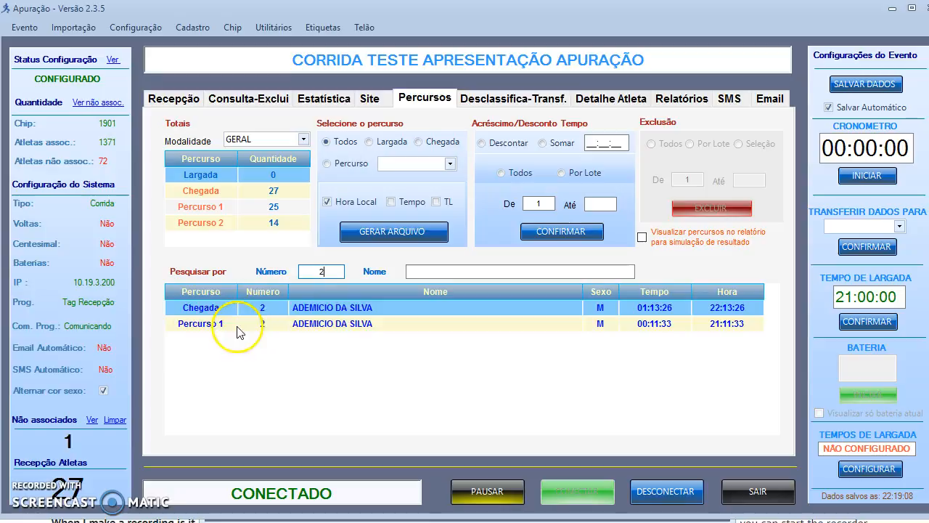
pyautogui.click(608, 100)
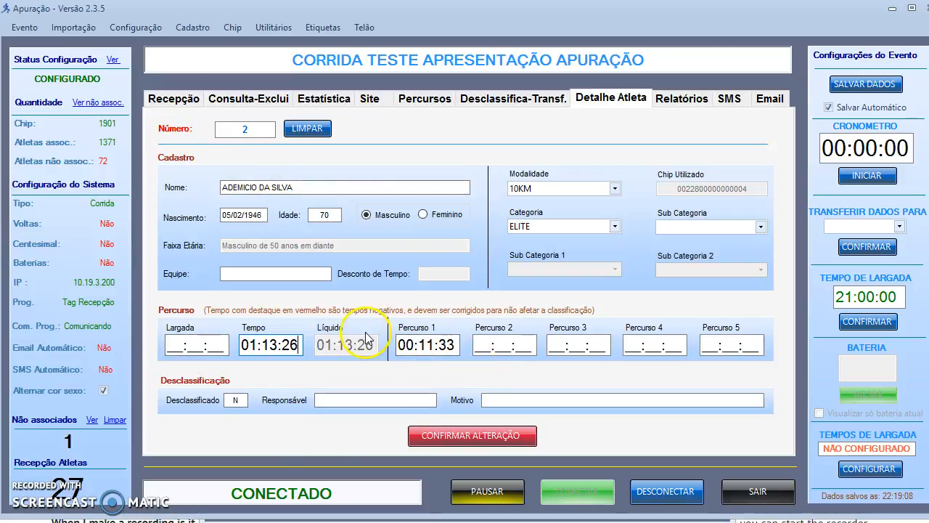
# - Generate the general male classification report for 21KM with control points displayed
pyautogui.click(662, 99)
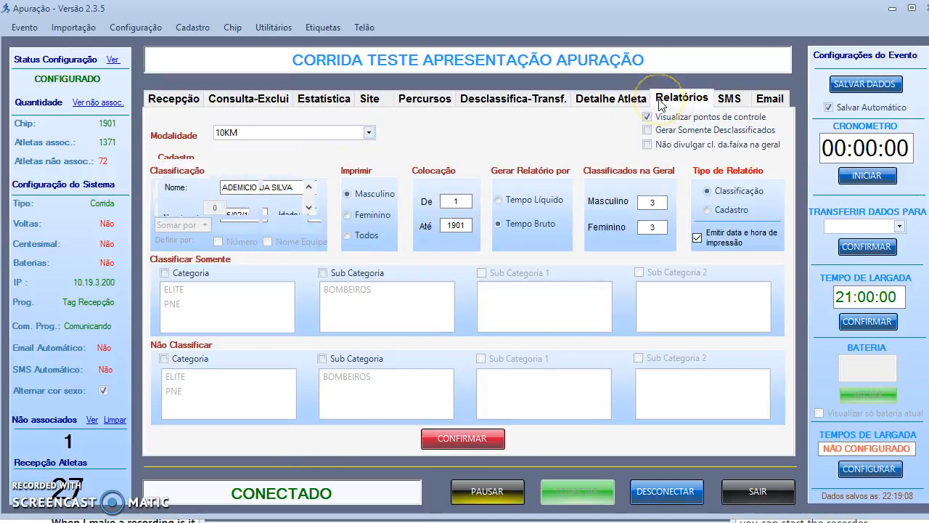
pyautogui.click(369, 133)
pyautogui.click(373, 180)
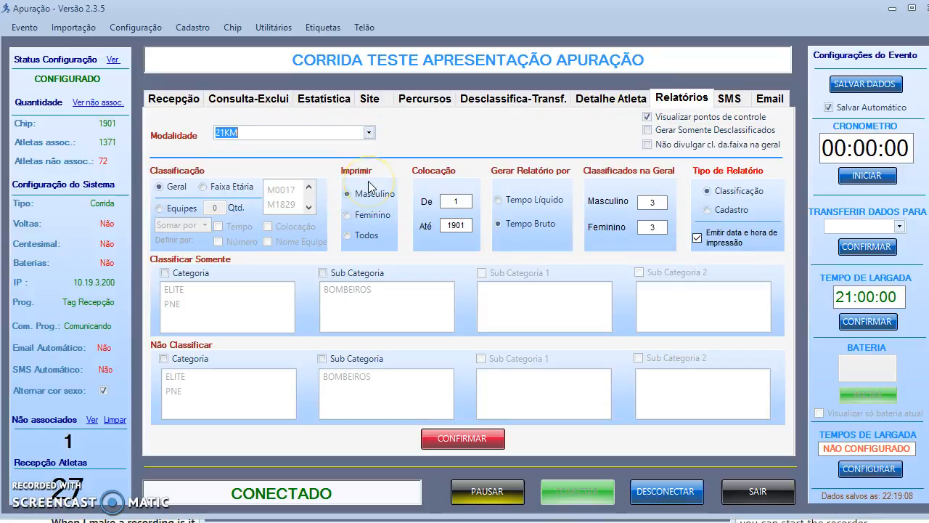
pyautogui.click(459, 440)
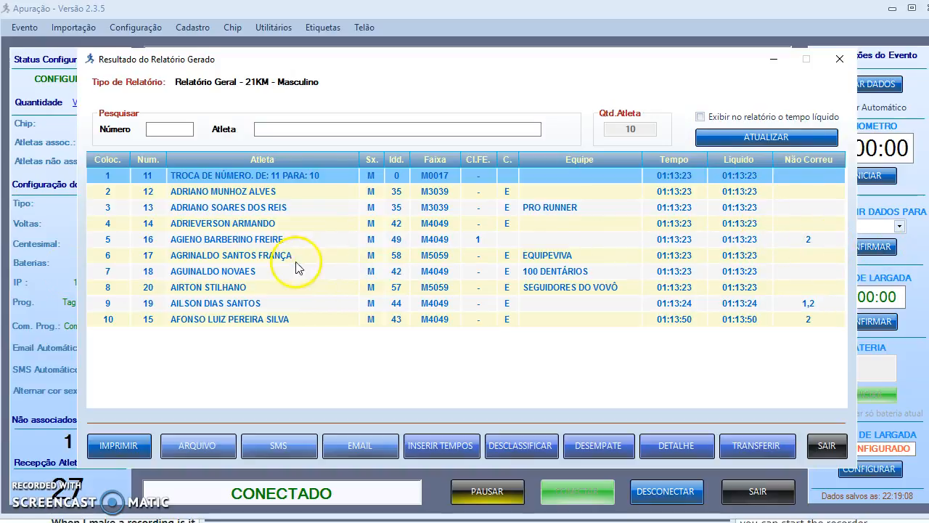
# - Examine the Não Correu entries for athletes 16, 19 and 15, and close the report
pyautogui.click(823, 238)
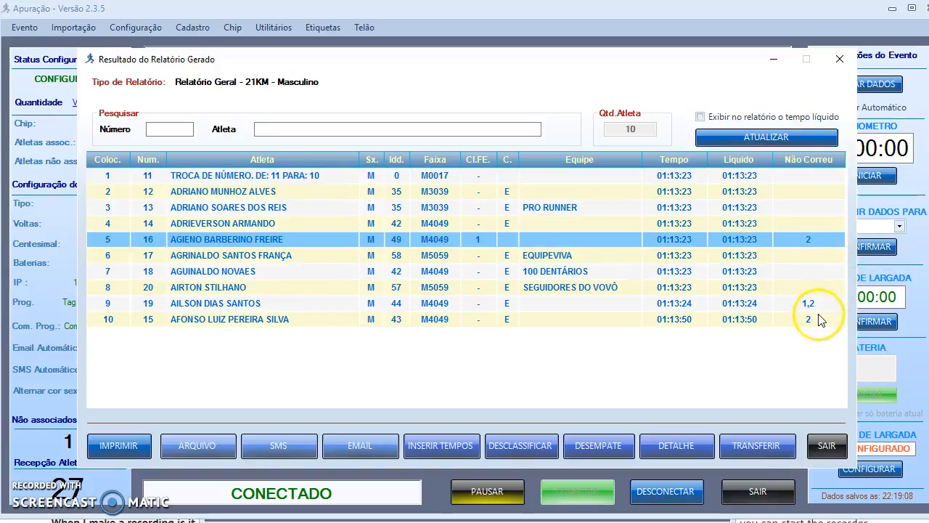
pyautogui.click(819, 318)
pyautogui.click(813, 242)
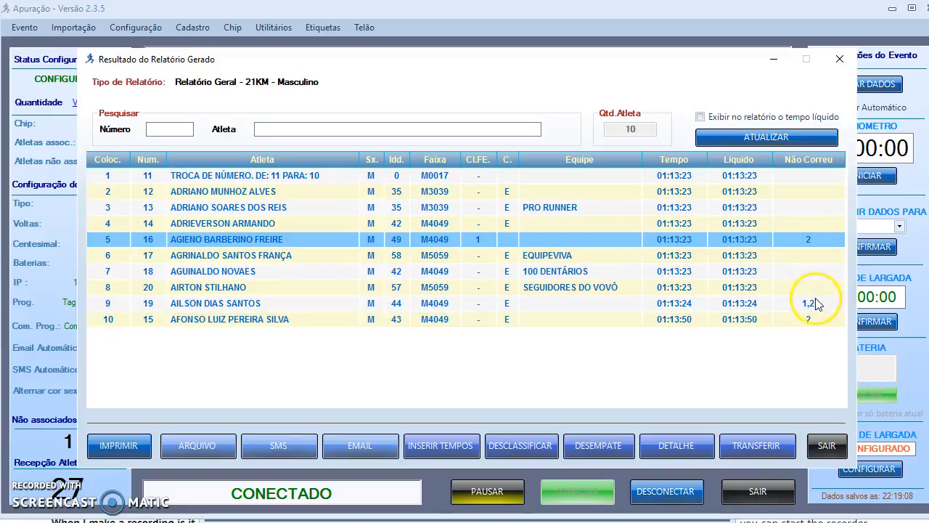
pyautogui.click(815, 303)
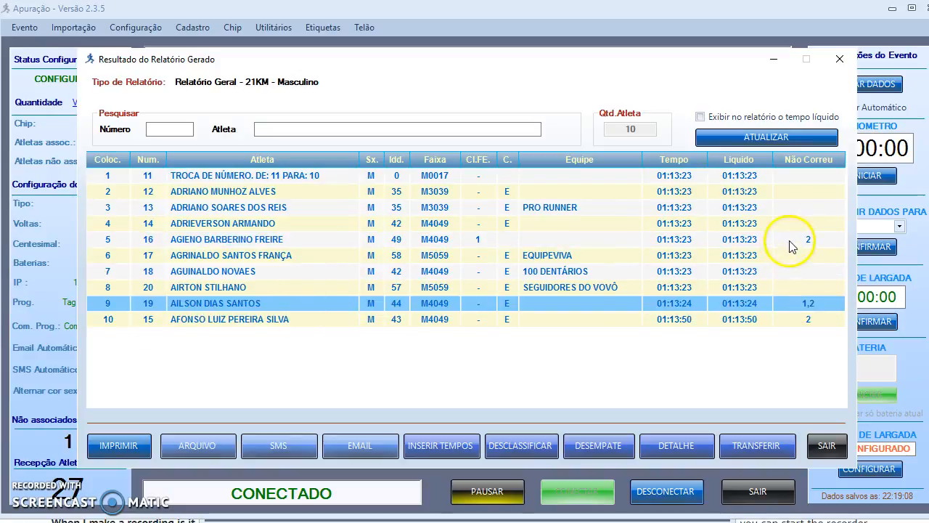
pyautogui.click(791, 241)
pyautogui.click(813, 320)
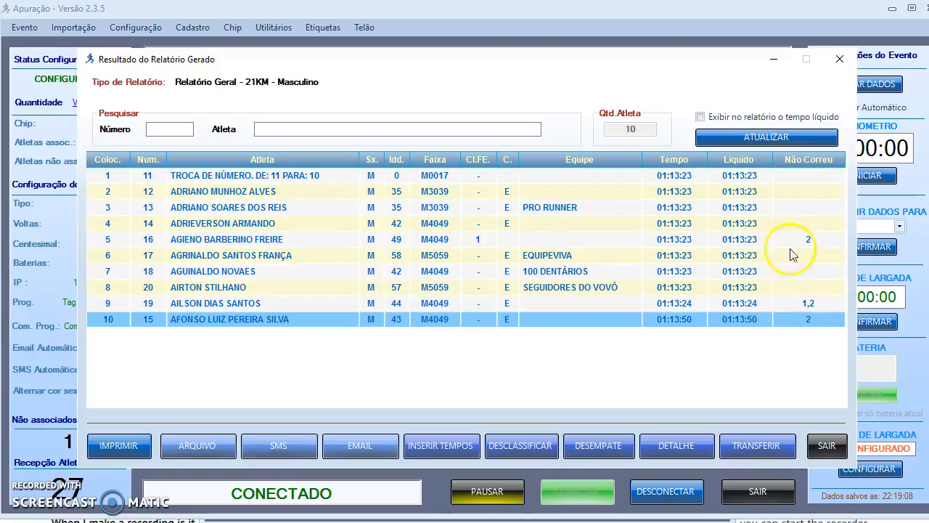
pyautogui.click(827, 447)
# - Enable the automatic action for disqualifications and transfers, try the TRANSFERIR option, and set the action back to DESCLASSIFICAR
pyautogui.click(506, 100)
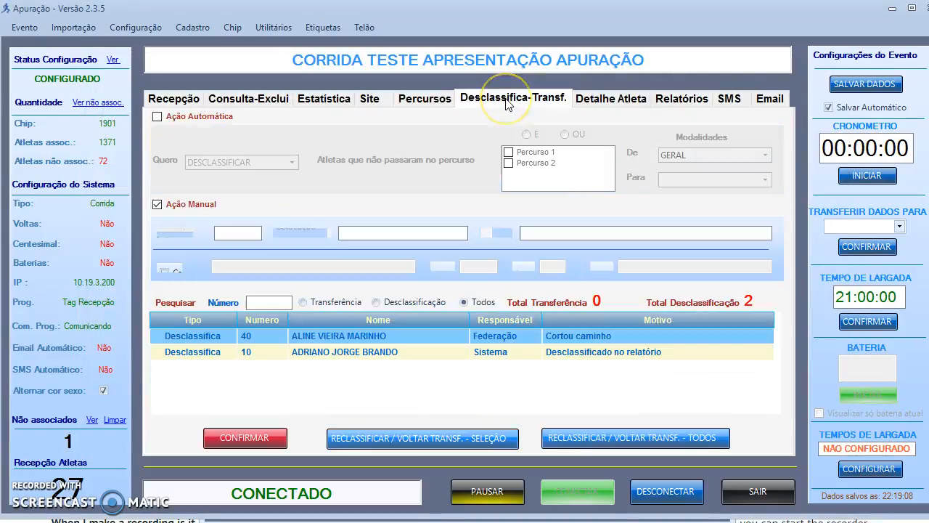
pyautogui.click(157, 117)
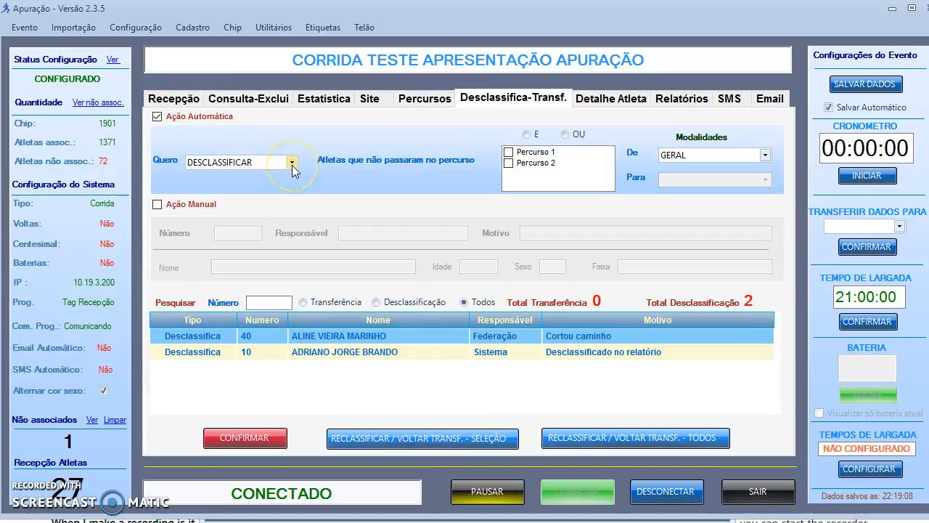
pyautogui.click(292, 162)
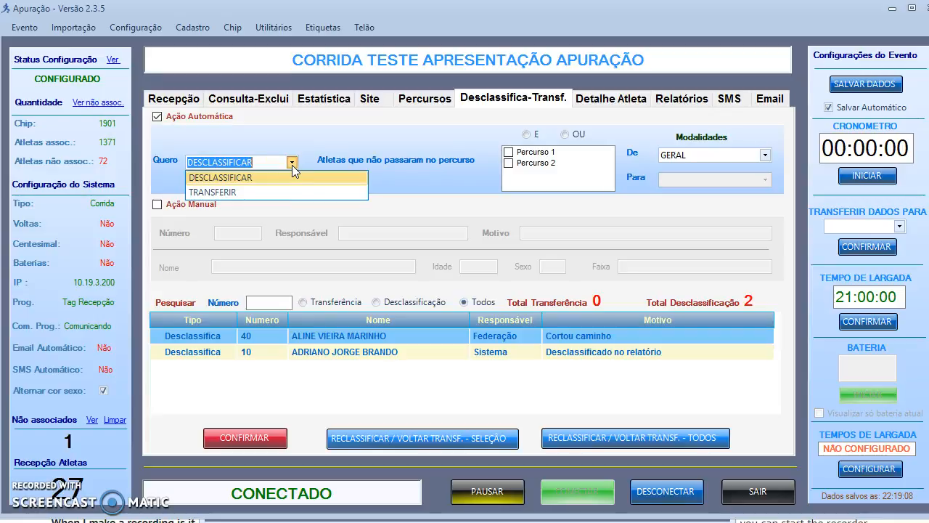
pyautogui.click(273, 188)
pyautogui.click(292, 163)
pyautogui.click(290, 174)
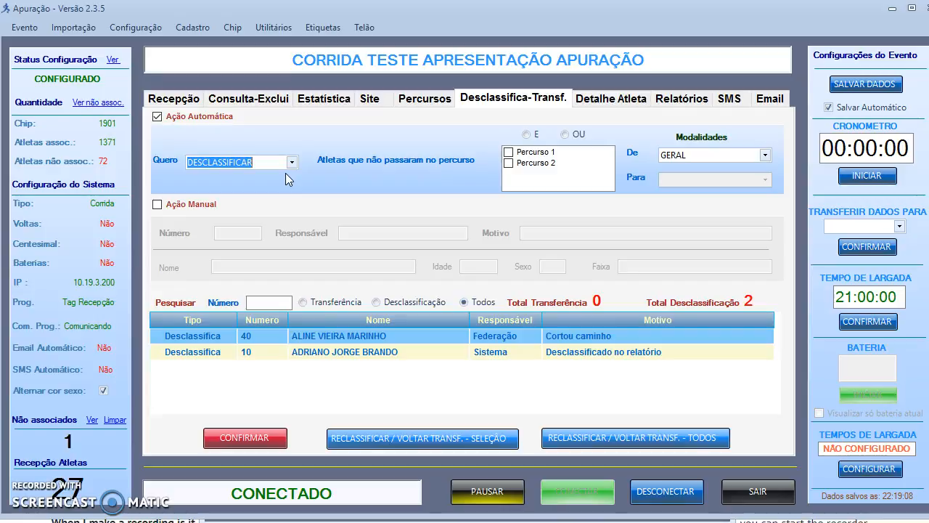
pyautogui.click(284, 167)
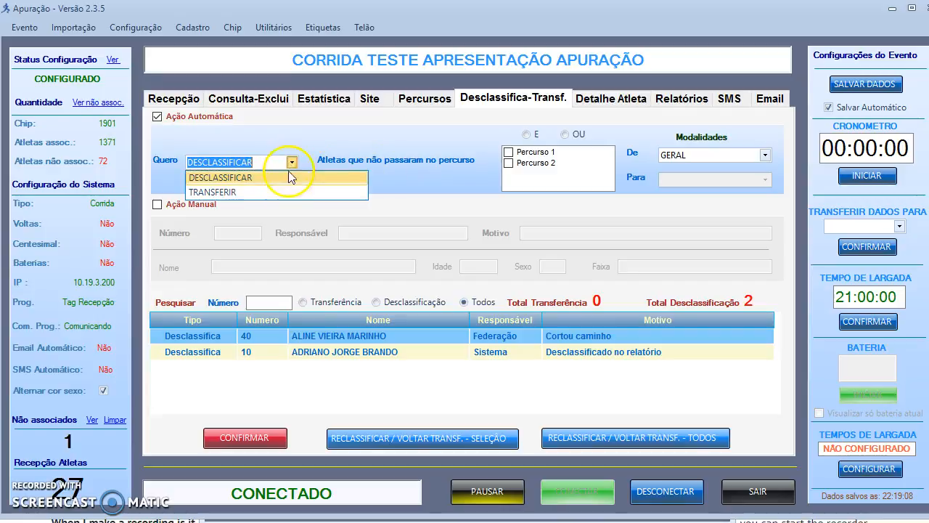
pyautogui.click(278, 188)
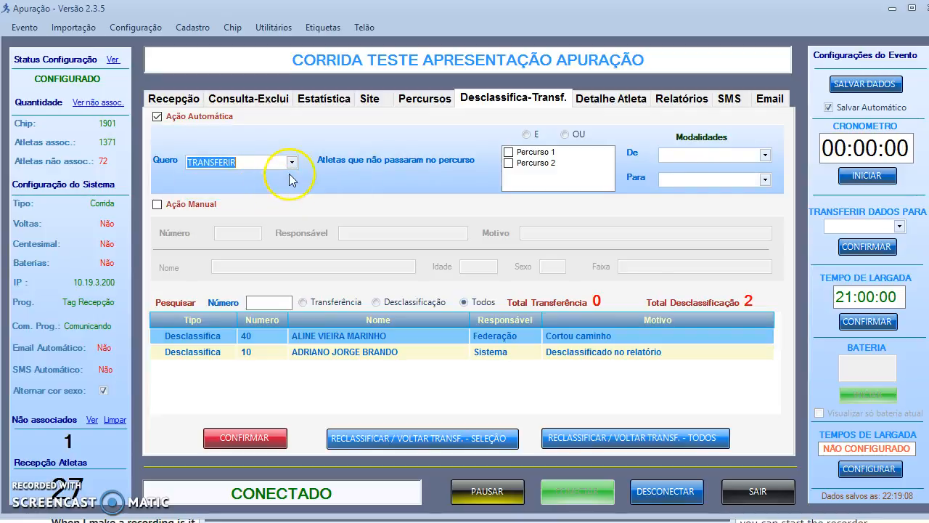
pyautogui.click(293, 163)
pyautogui.click(283, 176)
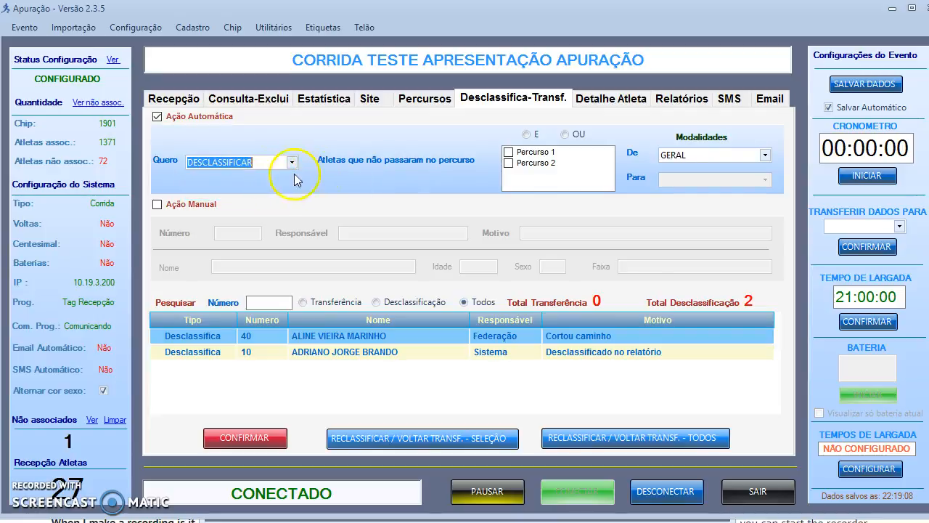
# - Automatically disqualify the 21KM athletes who did not pass Percurso 2
pyautogui.click(508, 164)
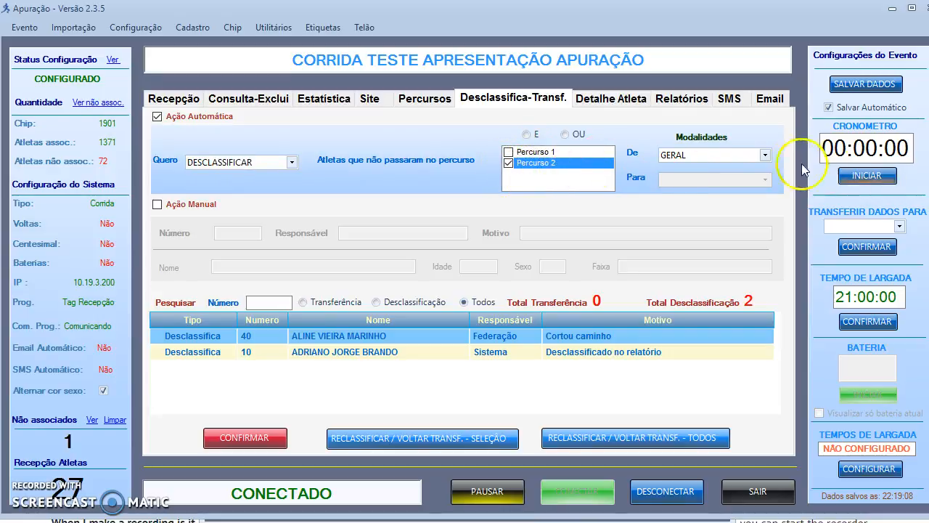
pyautogui.click(765, 155)
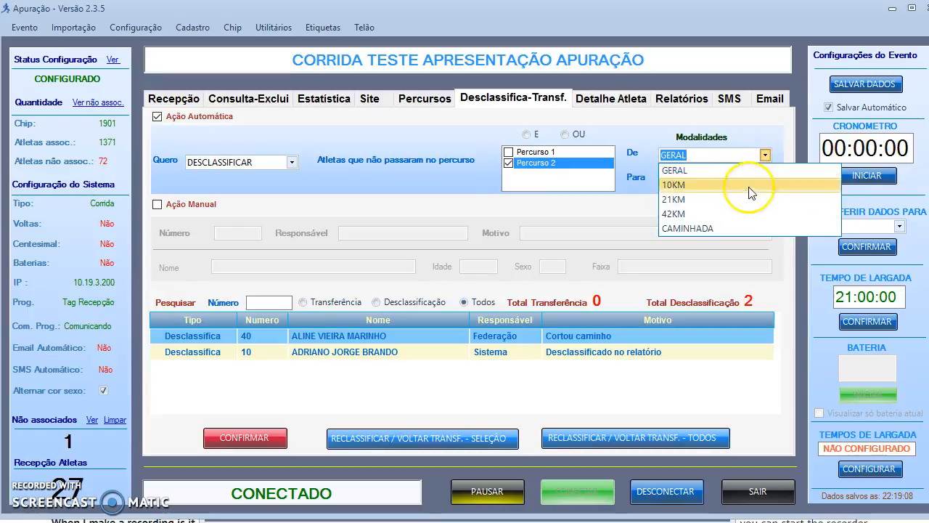
pyautogui.click(733, 197)
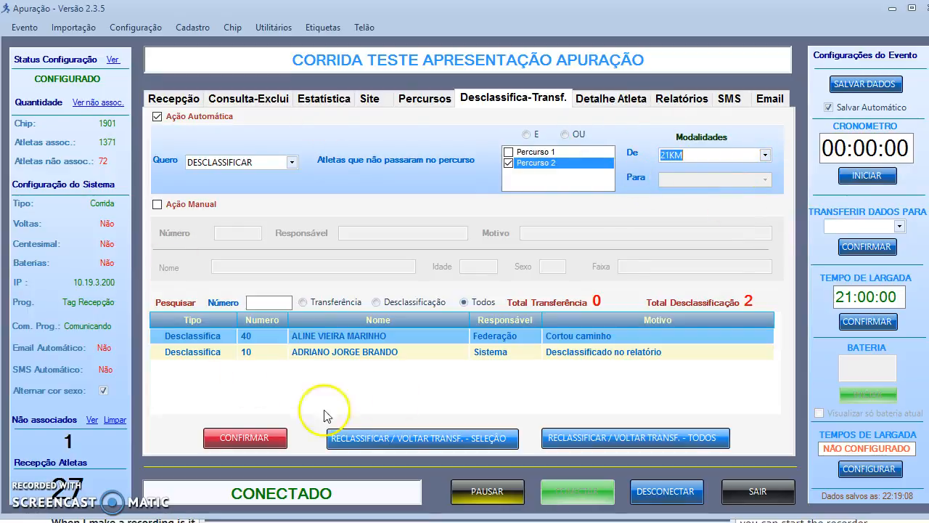
pyautogui.click(259, 437)
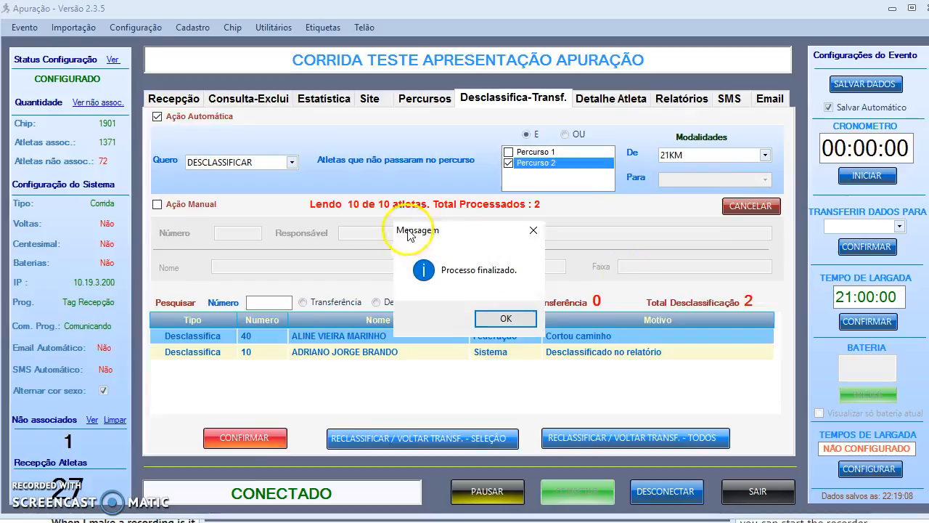
pyautogui.click(548, 317)
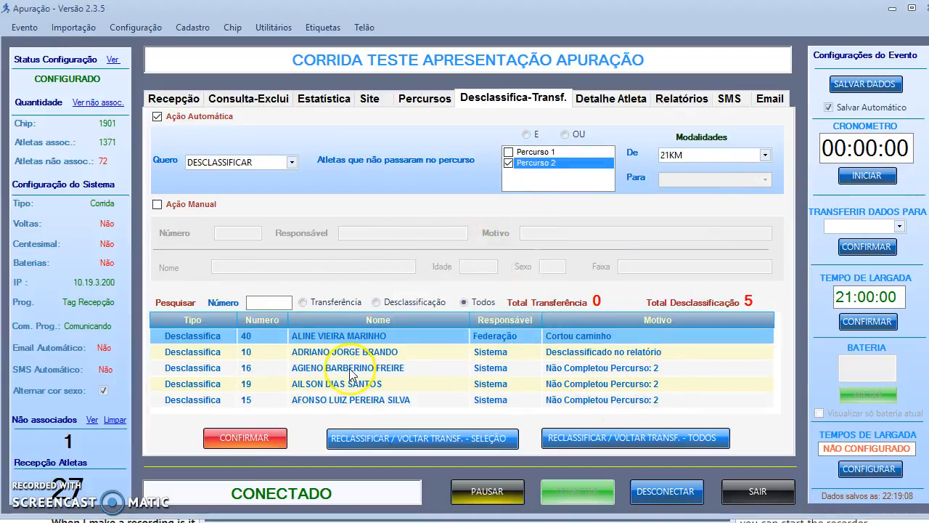
# - Review the responsible party and reason recorded for disqualified athletes 16, 19 and 15
pyautogui.click(374, 369)
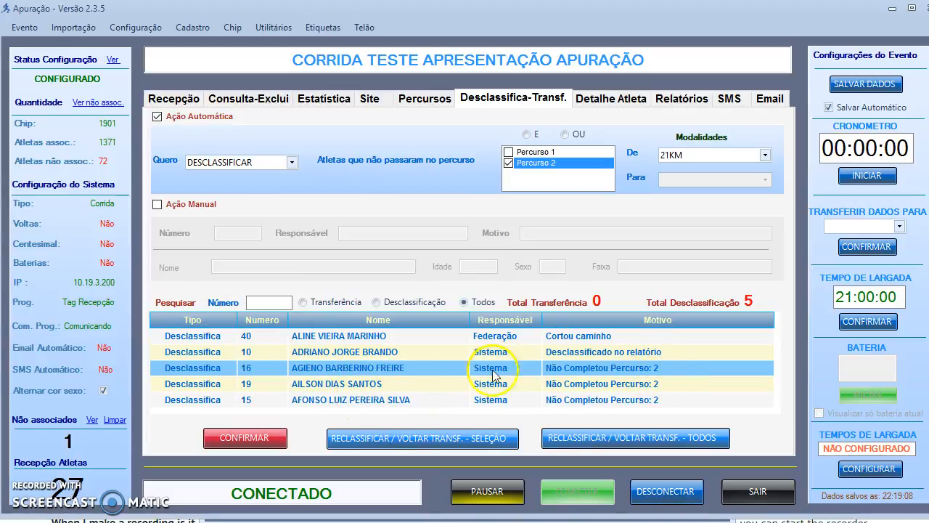
pyautogui.click(249, 384)
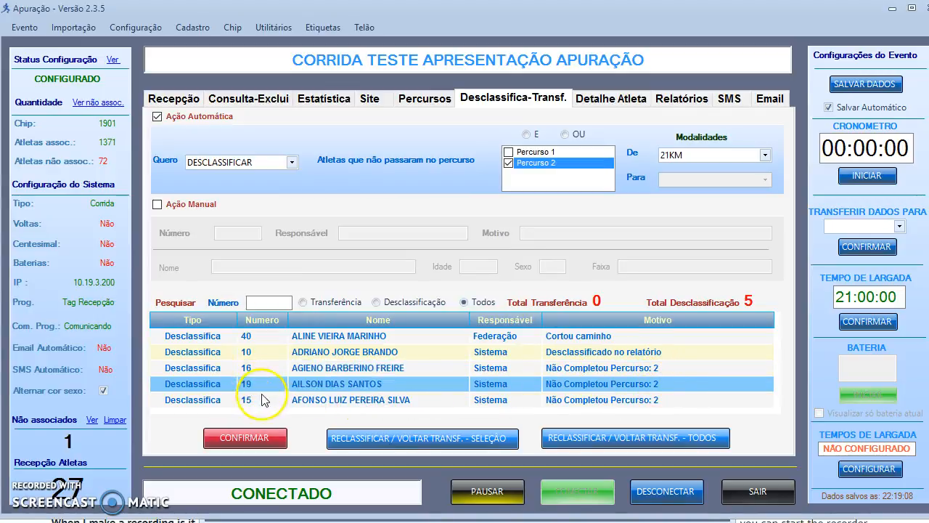
pyautogui.click(632, 399)
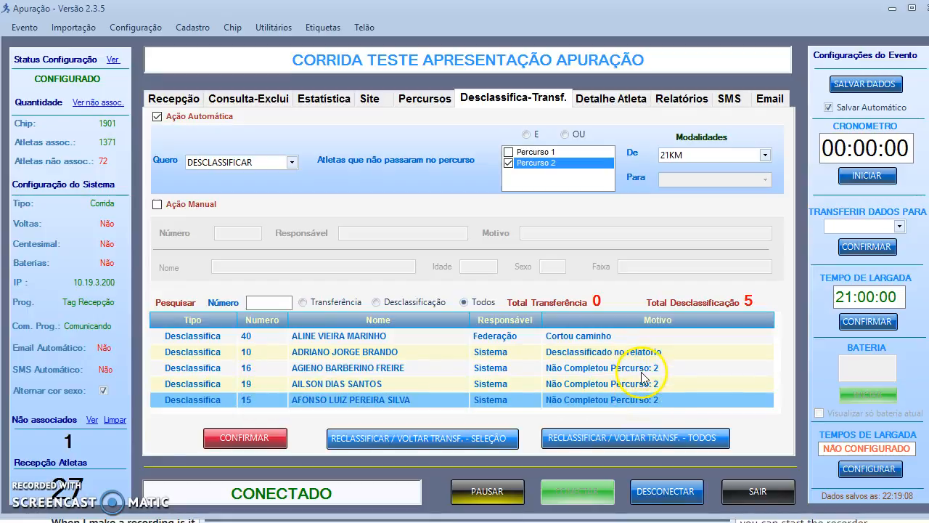
pyautogui.click(643, 368)
pyautogui.click(640, 384)
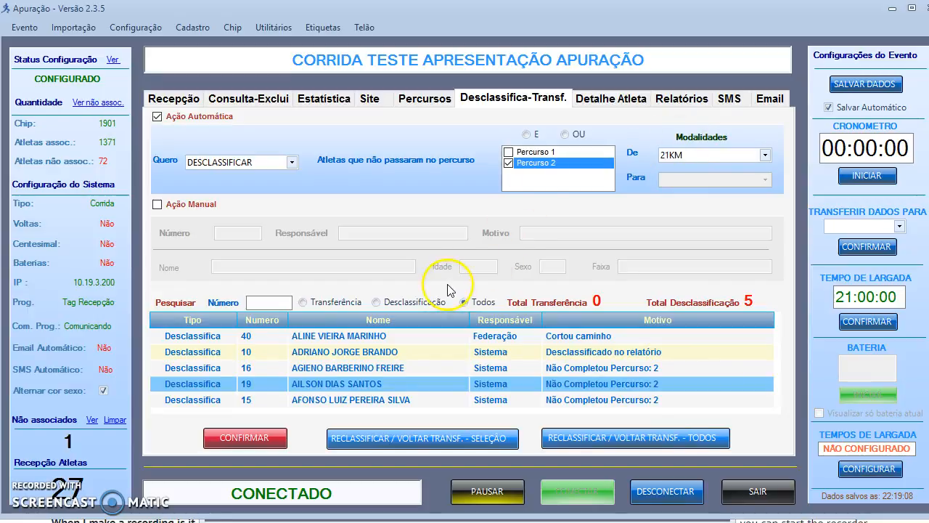
# - Filter the list to disqualifications and reclassify athletes 16, 19 and 15 together
pyautogui.click(397, 302)
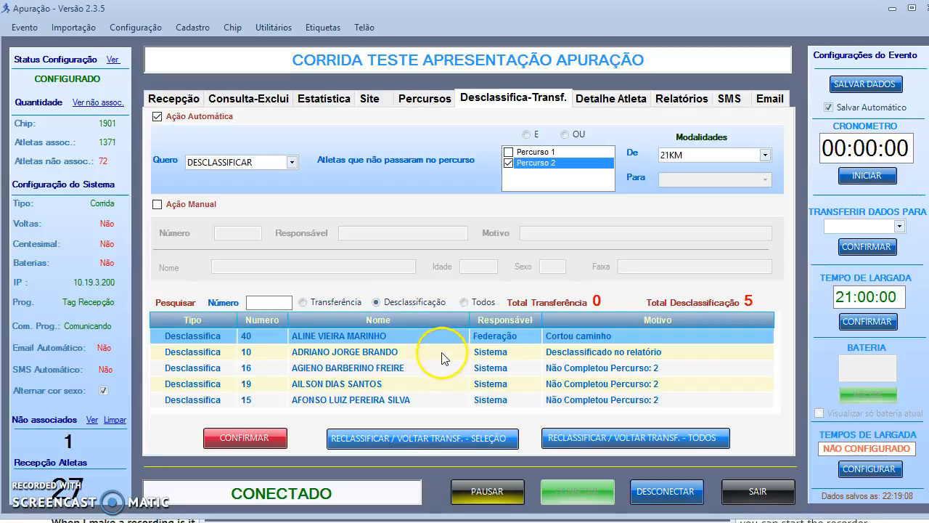
pyautogui.click(427, 367)
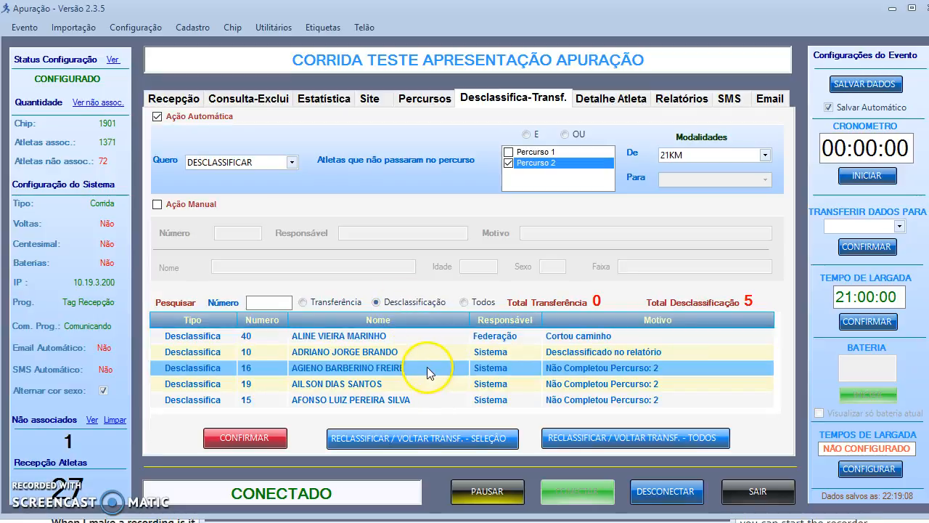
pyautogui.click(366, 303)
pyautogui.click(377, 303)
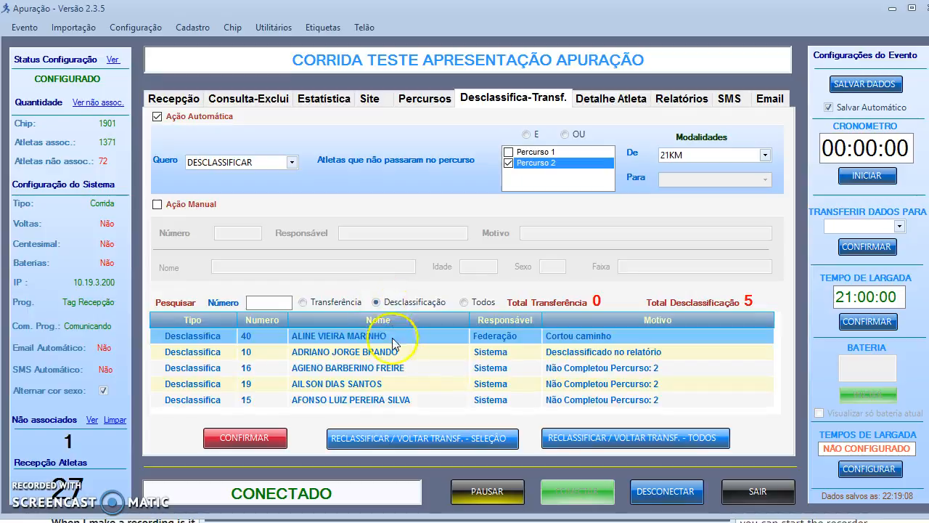
pyautogui.click(414, 367)
pyautogui.hotkey('shift', 'Down')
pyautogui.hotkey('shift', 'Down')
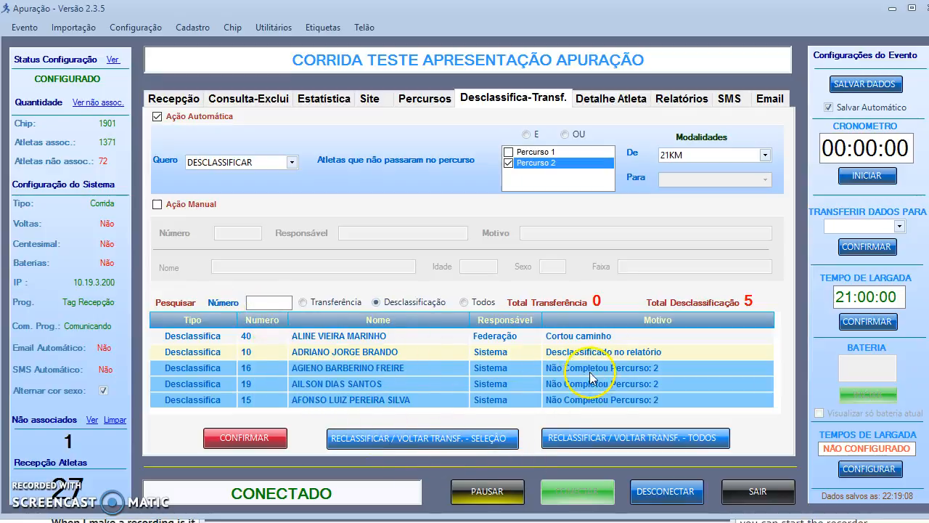
pyautogui.click(464, 441)
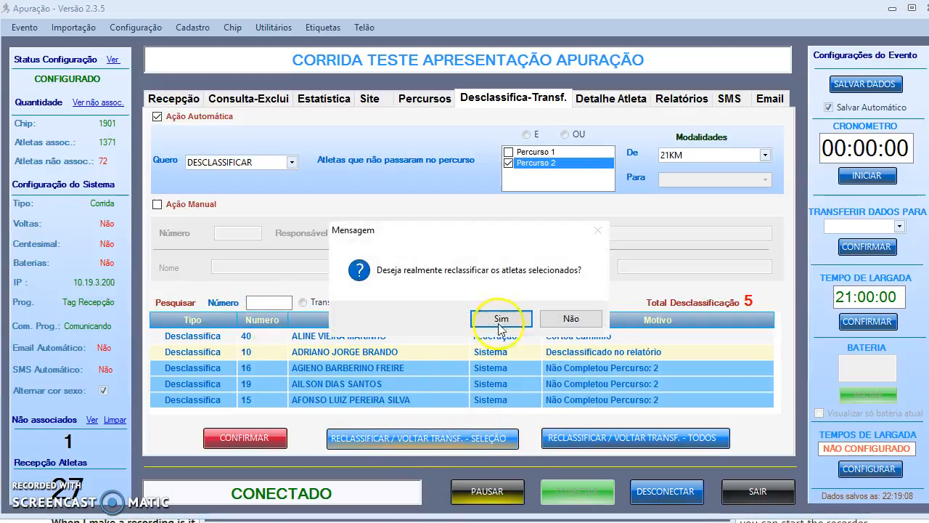
pyautogui.click(500, 320)
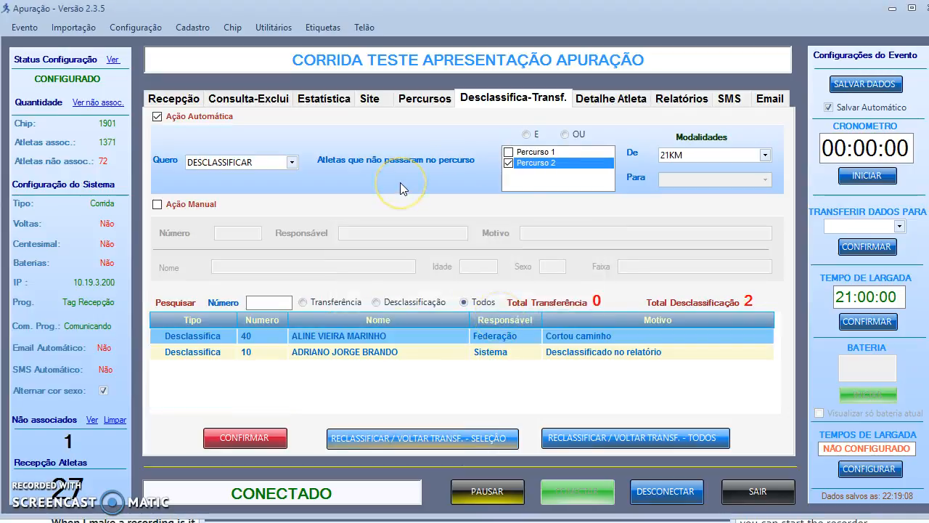
# - Automatically transfer the 21KM athletes who did not pass Percurso 2 to the 10KM category
pyautogui.click(292, 164)
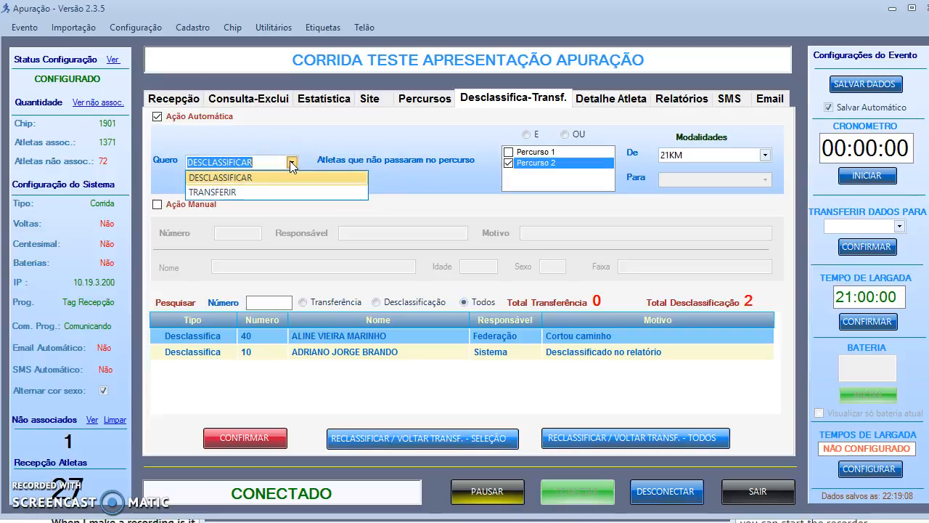
pyautogui.click(273, 191)
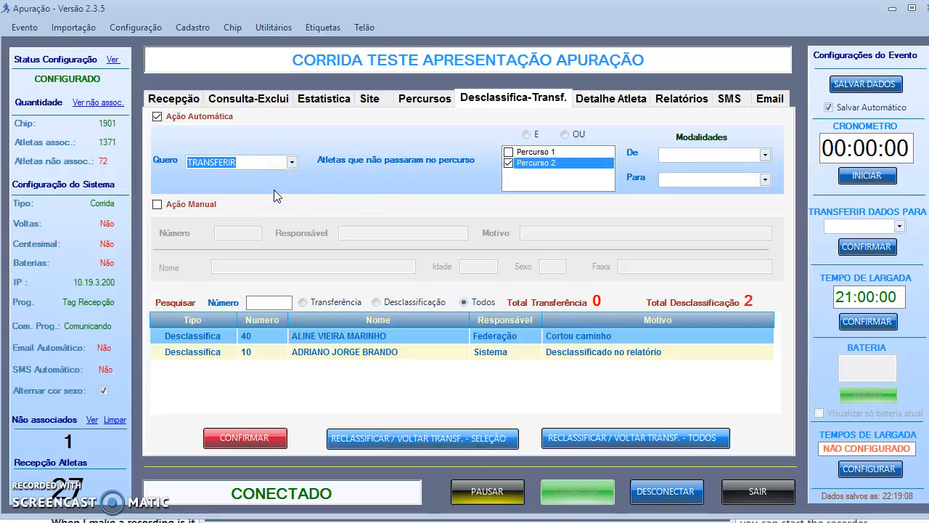
pyautogui.click(765, 156)
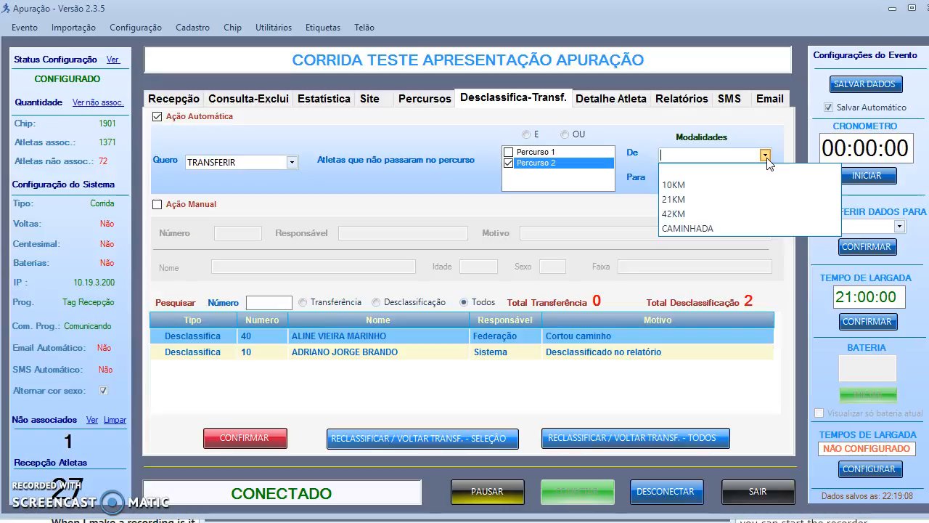
pyautogui.click(782, 198)
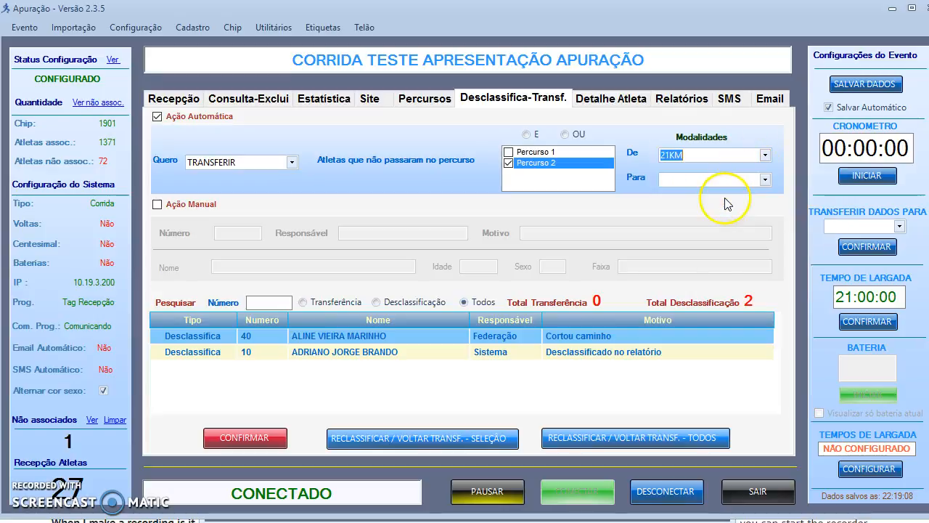
pyautogui.click(765, 180)
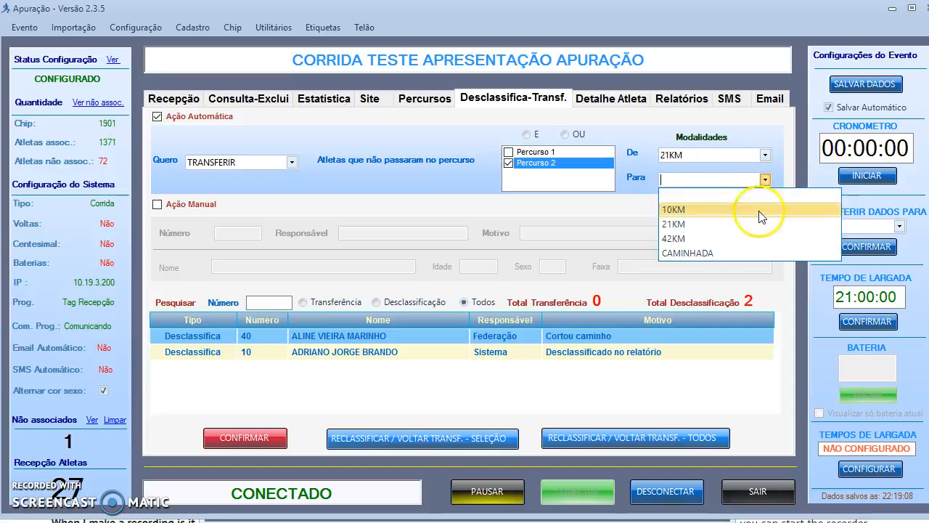
pyautogui.click(755, 210)
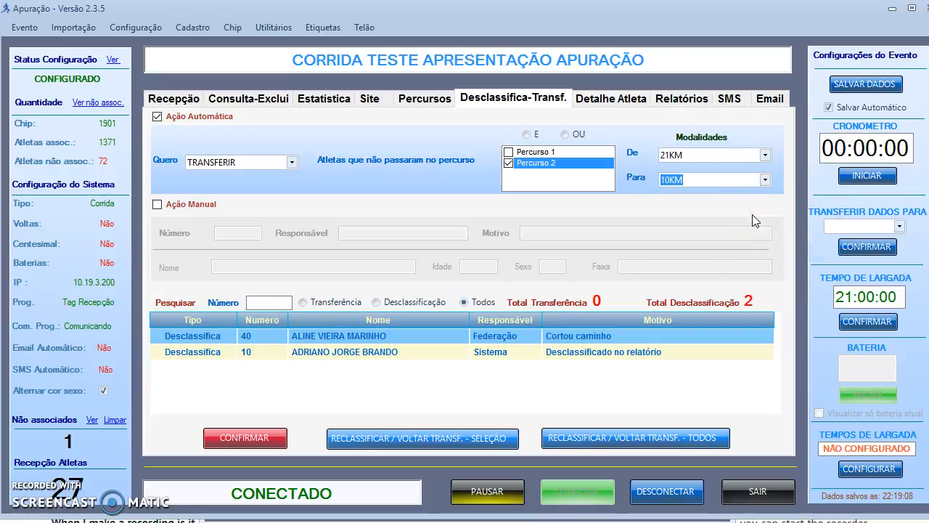
pyautogui.click(245, 444)
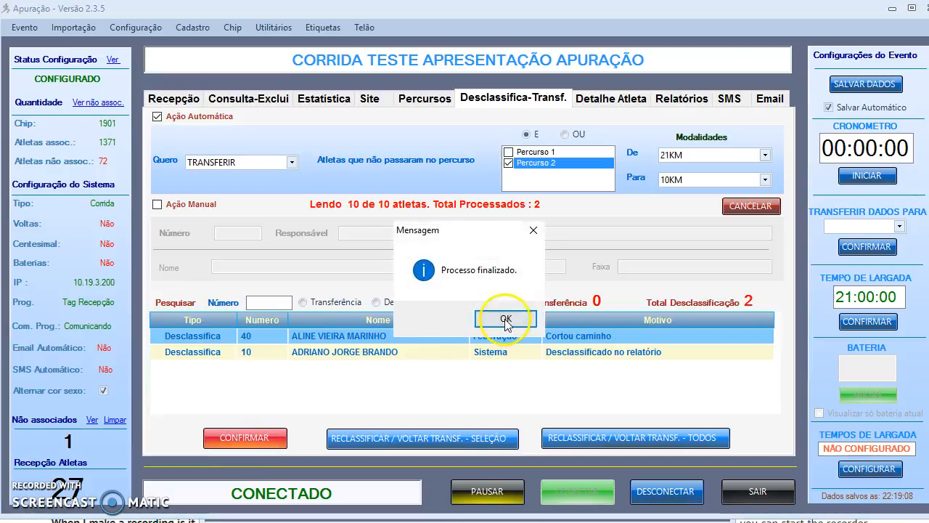
pyautogui.click(505, 317)
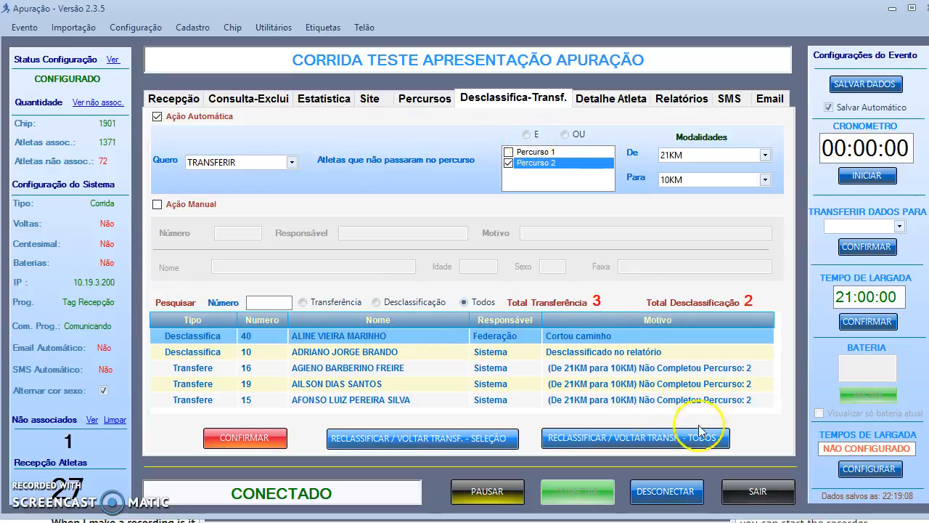
# - Start a time import and load the file Percurso_3.txt from the event folder
pyautogui.click(248, 99)
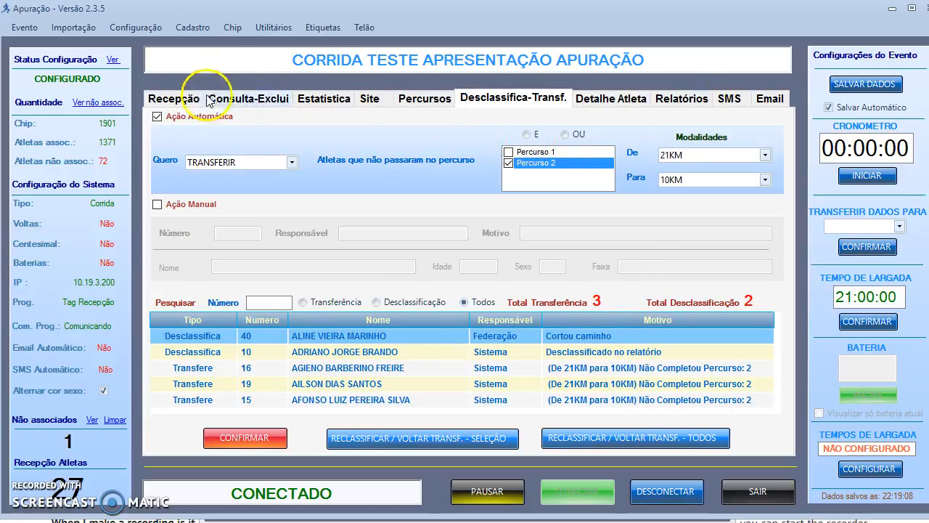
pyautogui.click(181, 100)
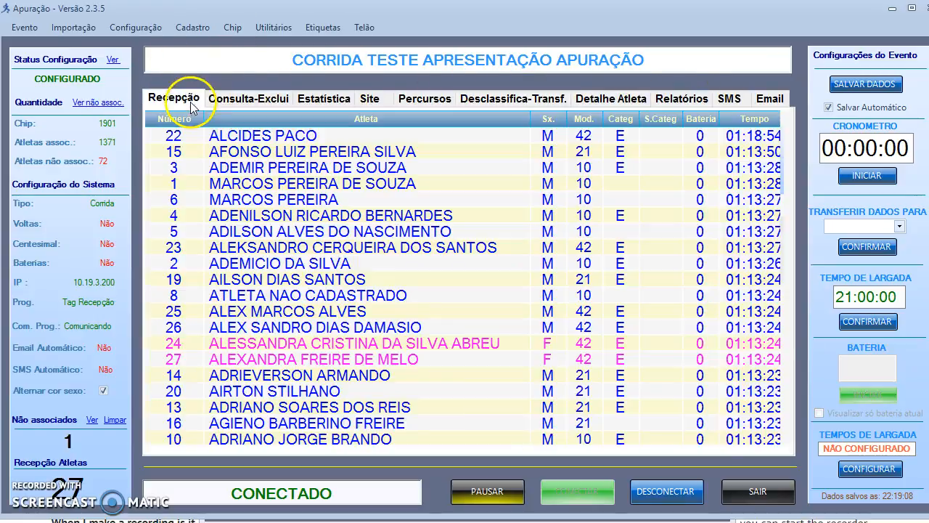
pyautogui.click(91, 30)
pyautogui.click(84, 41)
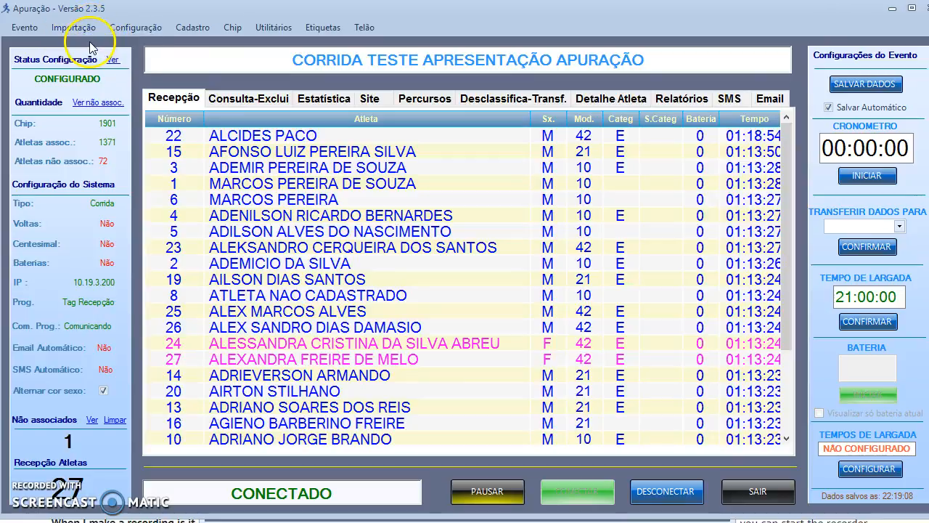
pyautogui.click(588, 98)
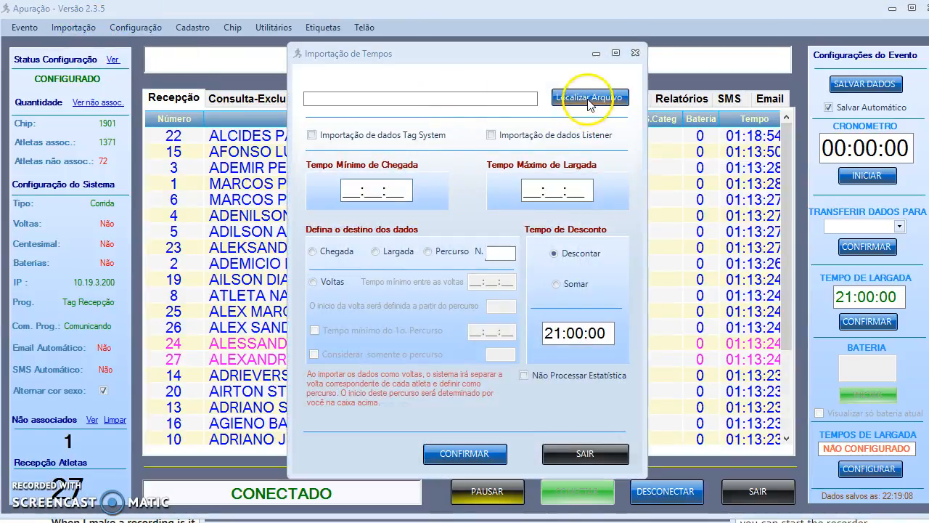
pyautogui.click(571, 225)
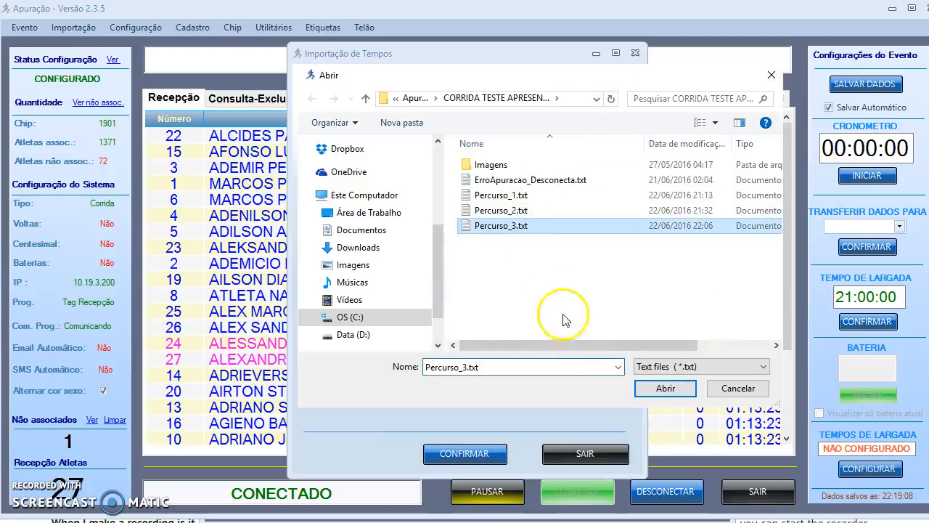
pyautogui.click(655, 382)
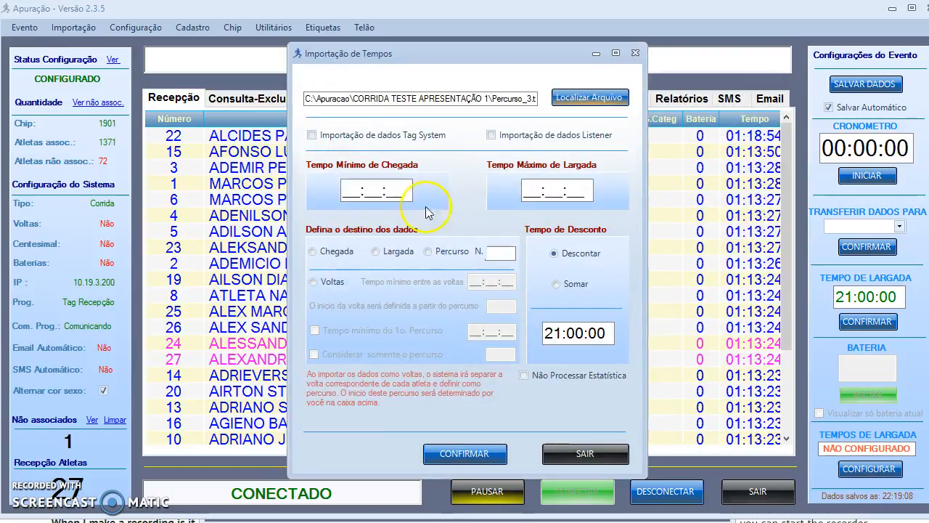
# - Import the loaded times with Percurso 3 as destination and check the totals per checkpoint
pyautogui.click(428, 252)
pyautogui.click(506, 255)
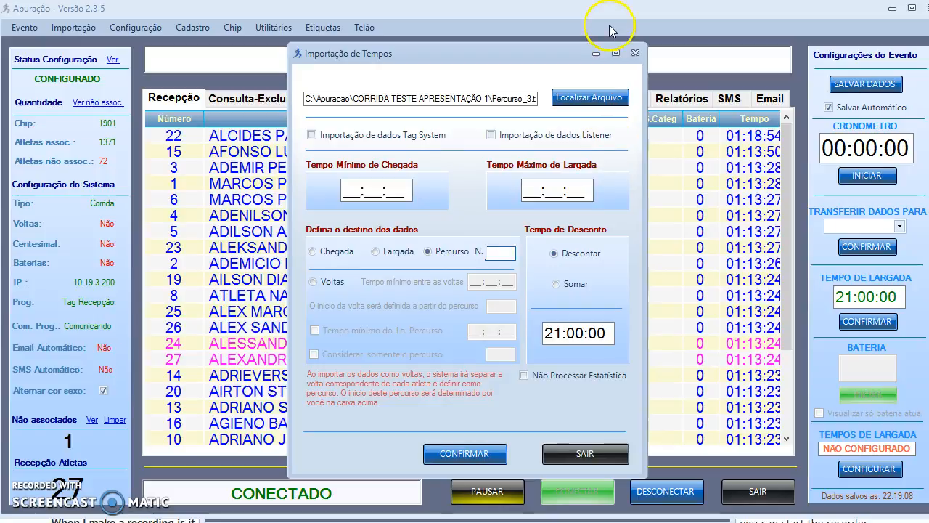
pyautogui.click(475, 453)
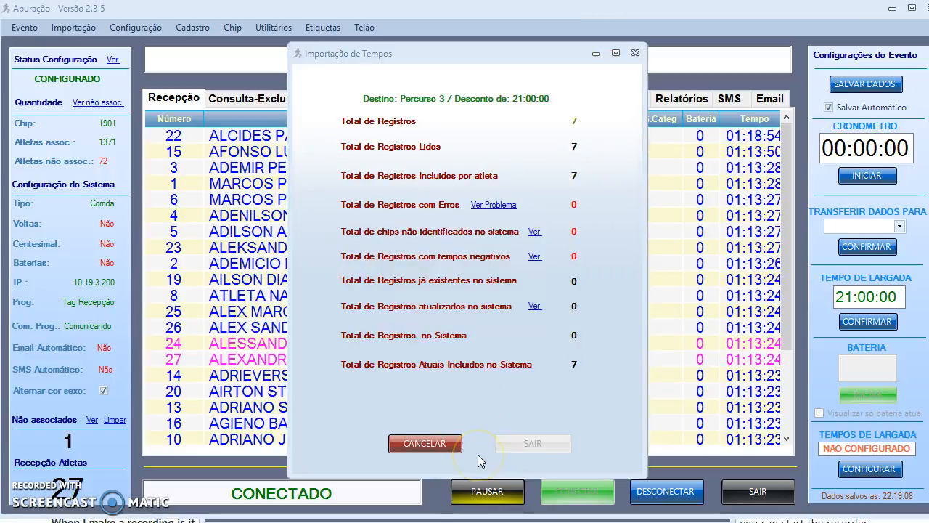
pyautogui.click(495, 324)
pyautogui.click(559, 446)
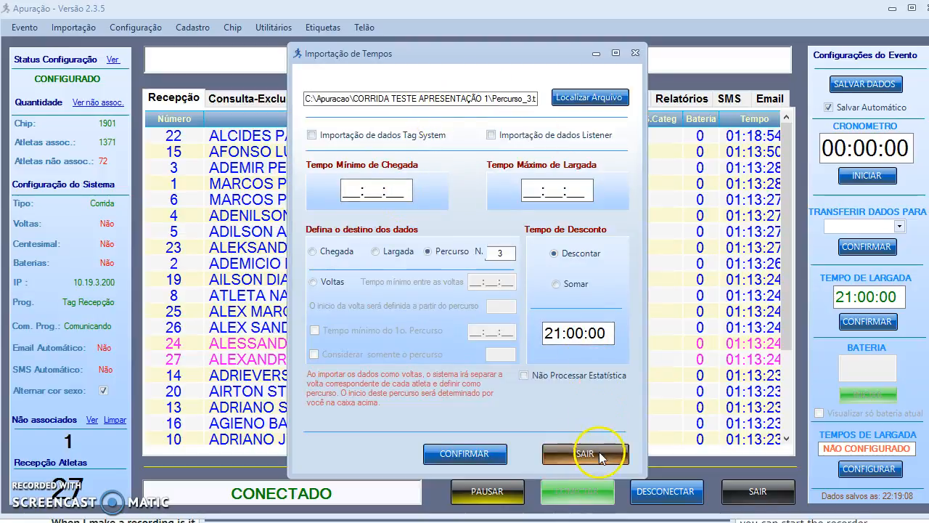
pyautogui.click(570, 448)
pyautogui.click(432, 105)
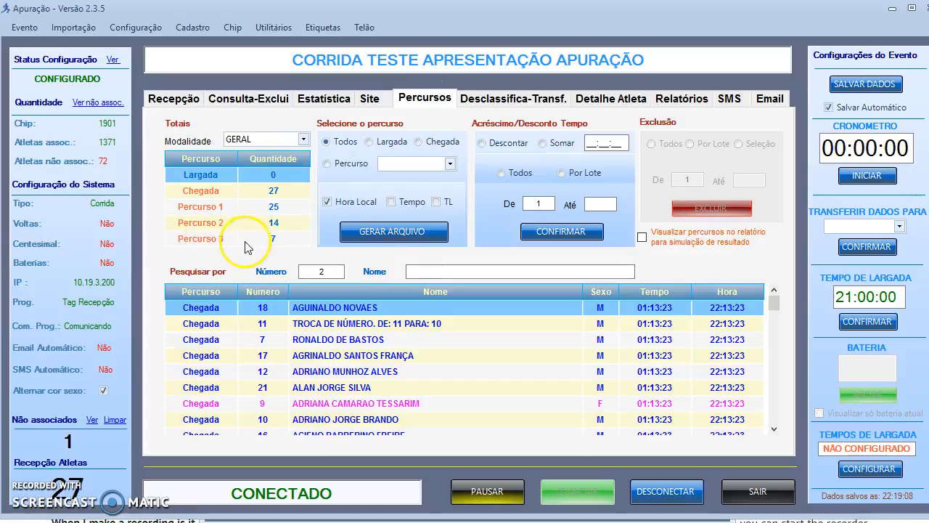
# - Generate the general classification report for male 42KM athletes, review it and close it
pyautogui.click(680, 99)
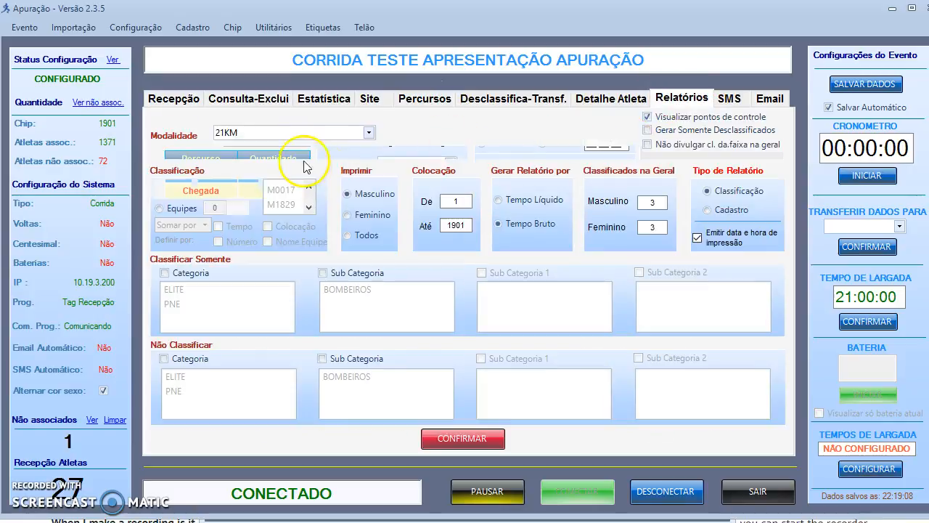
pyautogui.click(369, 132)
pyautogui.click(334, 191)
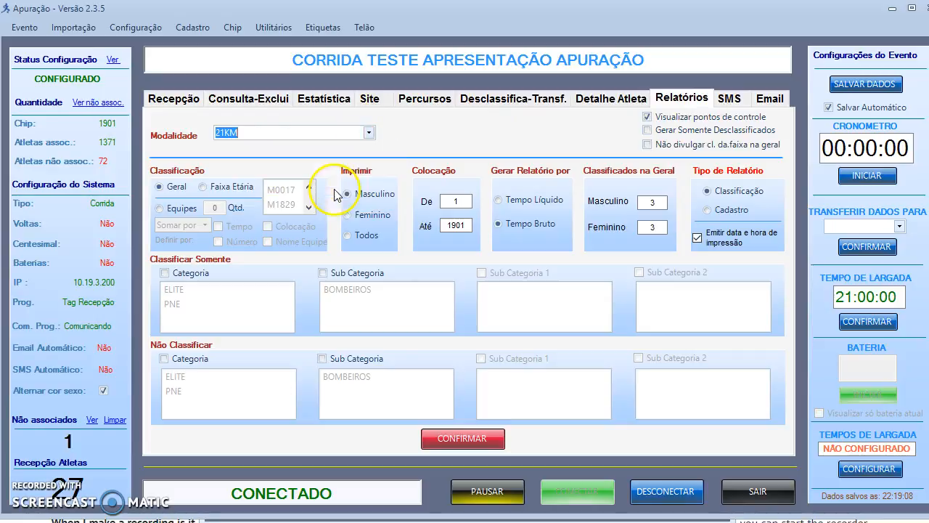
pyautogui.click(467, 438)
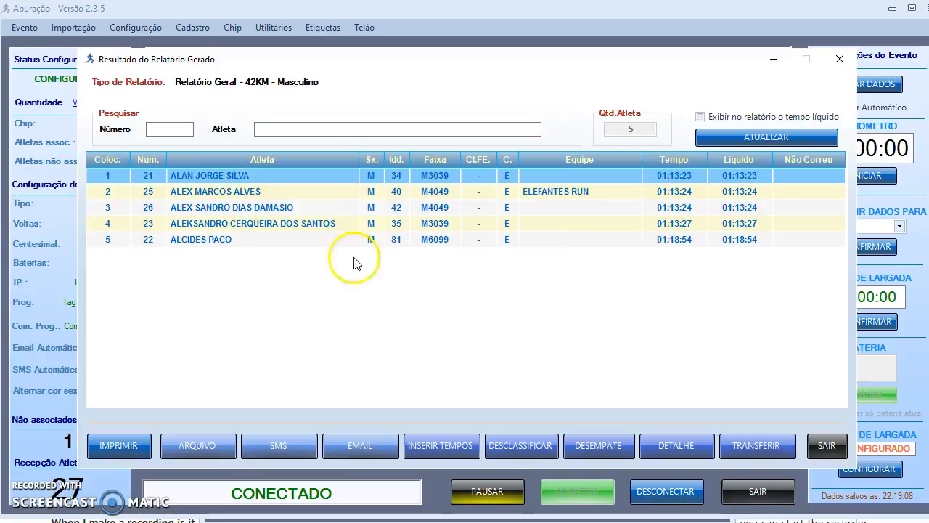
pyautogui.click(825, 446)
# - Generate the general classification report for female 42KM athletes, review it and close it
pyautogui.click(349, 215)
pyautogui.click(462, 442)
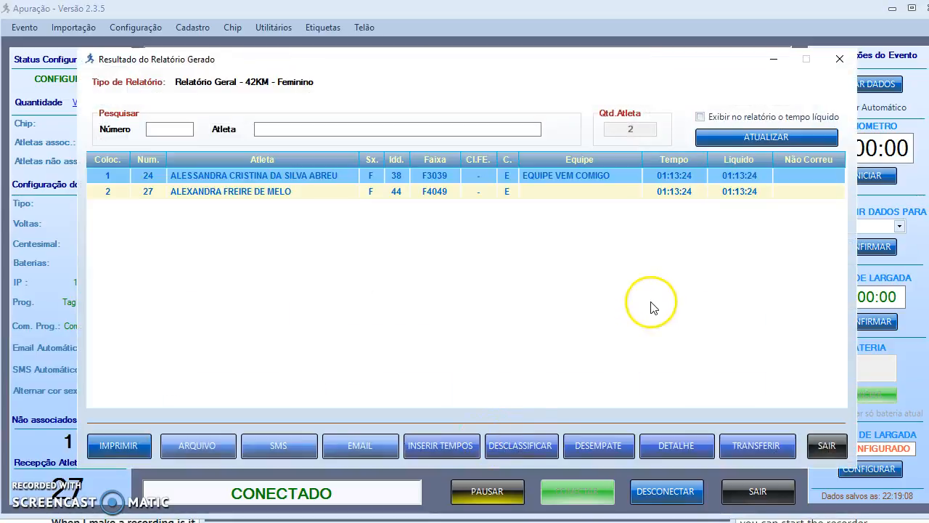
pyautogui.click(826, 446)
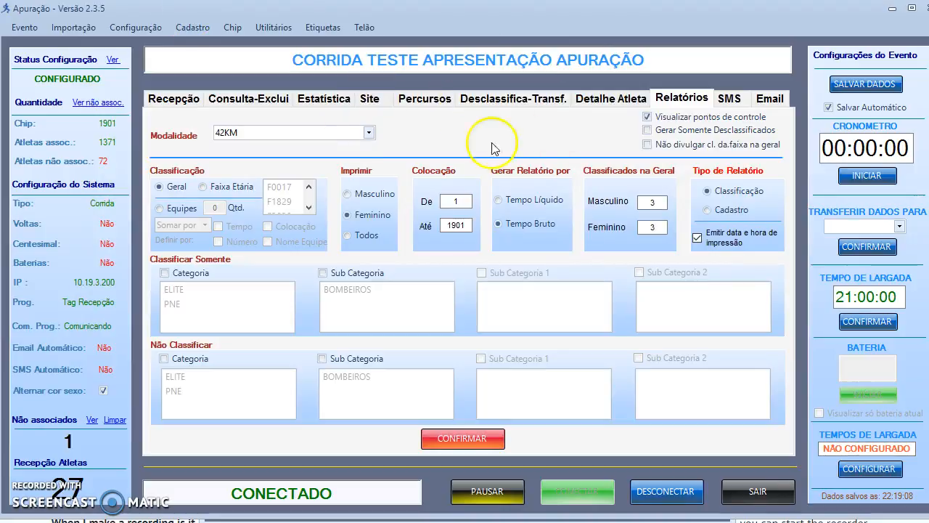
# - Examine the Percurso 3 total and the Percurso 3 passage records in the checkpoint list
pyautogui.click(426, 102)
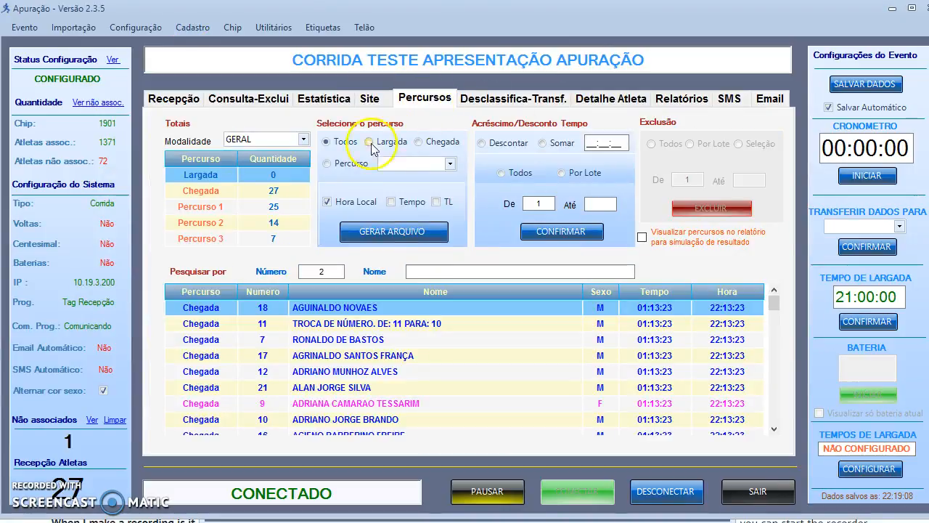
pyautogui.click(289, 238)
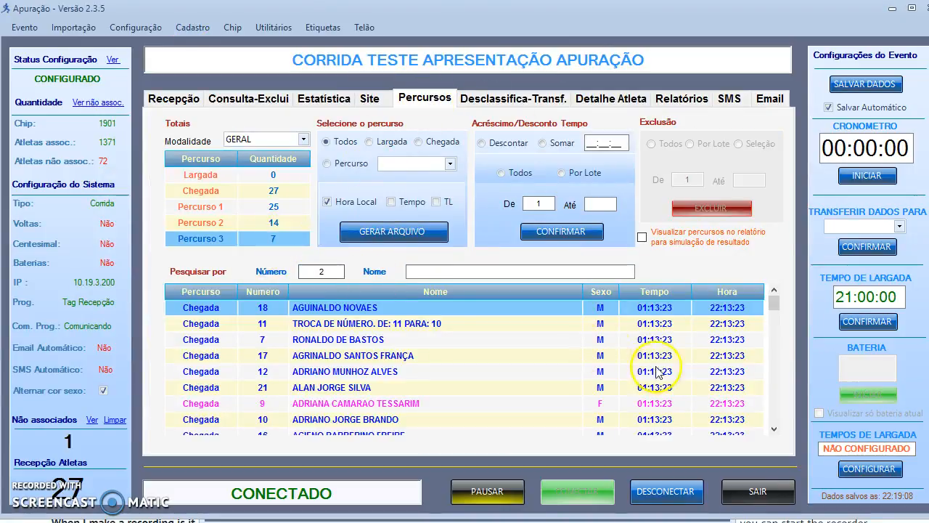
pyautogui.moveTo(774, 305); pyautogui.dragTo(773, 415)
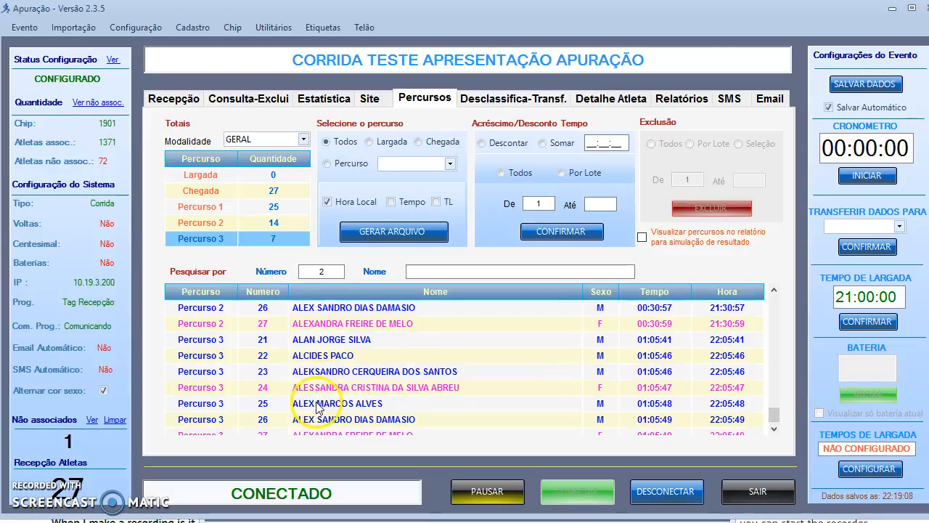
pyautogui.click(354, 405)
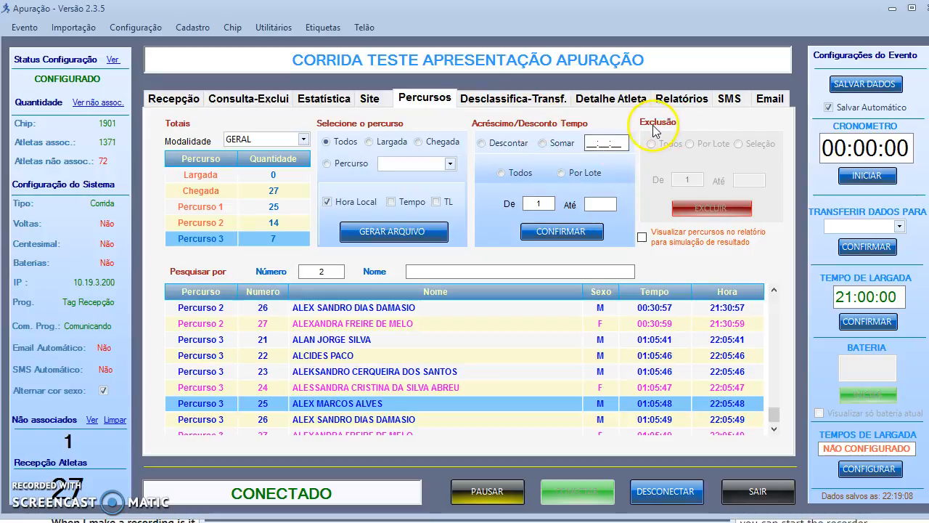
# - Filter the list to Percurso 3, delete athlete 25's passage record by selection, and list the Percurso 3 records again
pyautogui.click(344, 166)
pyautogui.click(449, 164)
pyautogui.click(425, 214)
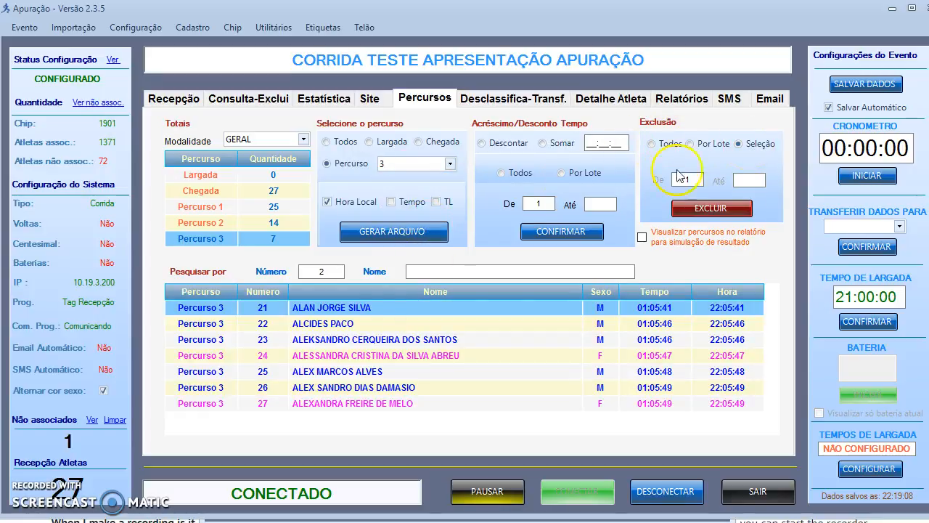
pyautogui.click(350, 371)
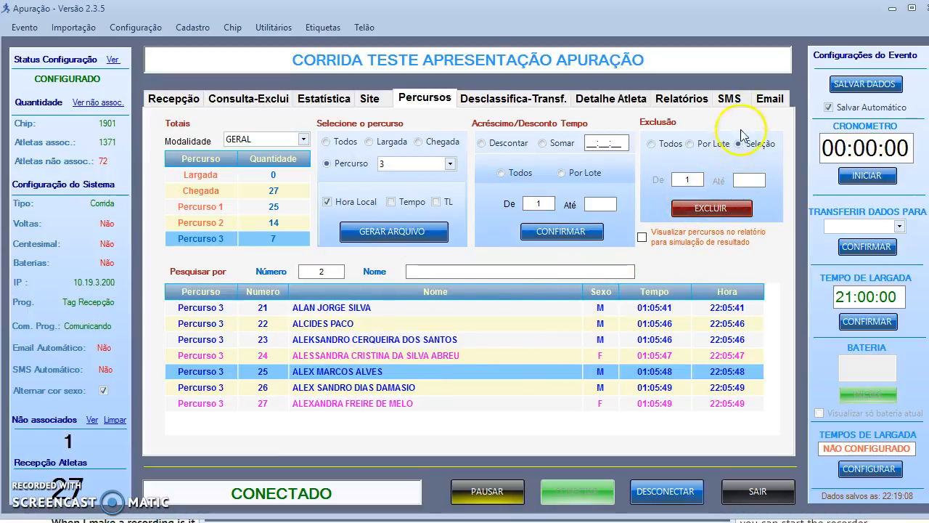
pyautogui.click(711, 208)
pyautogui.click(484, 320)
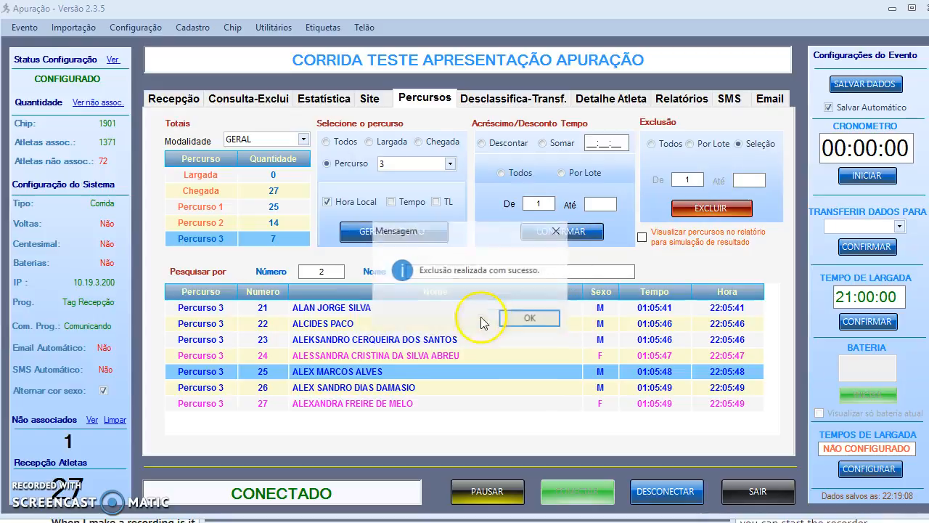
pyautogui.click(529, 316)
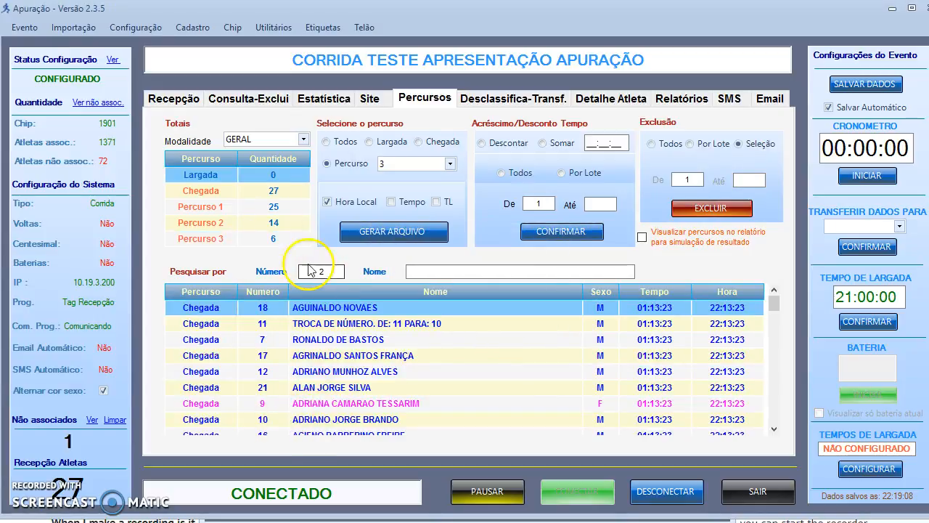
pyautogui.click(453, 168)
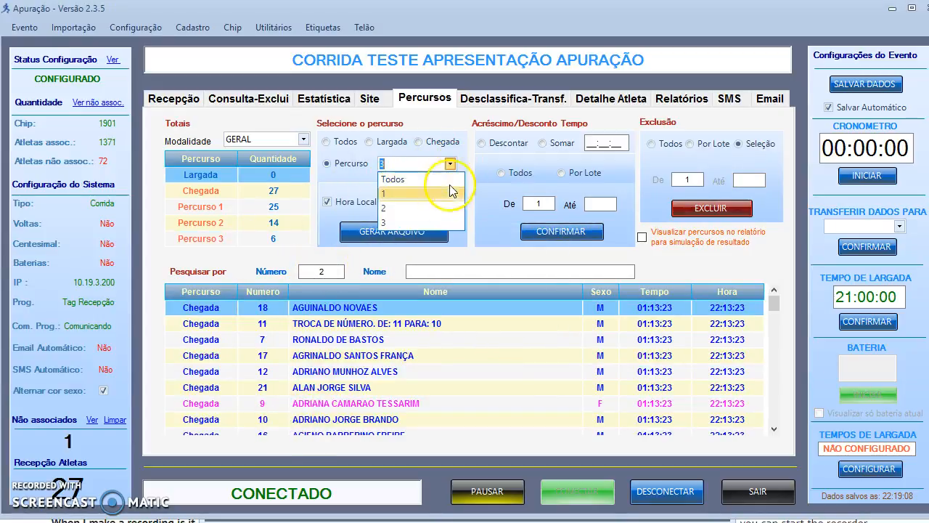
pyautogui.click(427, 223)
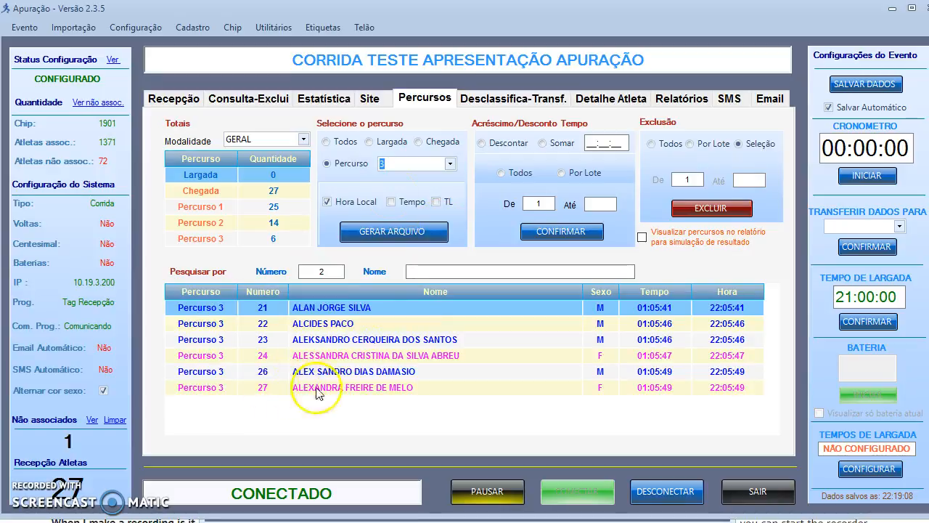
# - Generate the general classification report for male 42KM athletes again, check the Não Correu column and close it
pyautogui.click(606, 99)
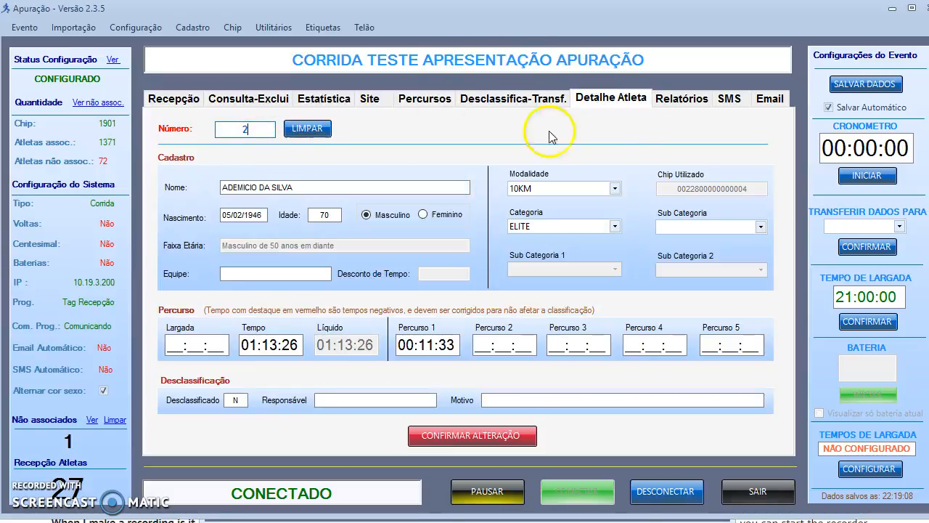
pyautogui.click(671, 98)
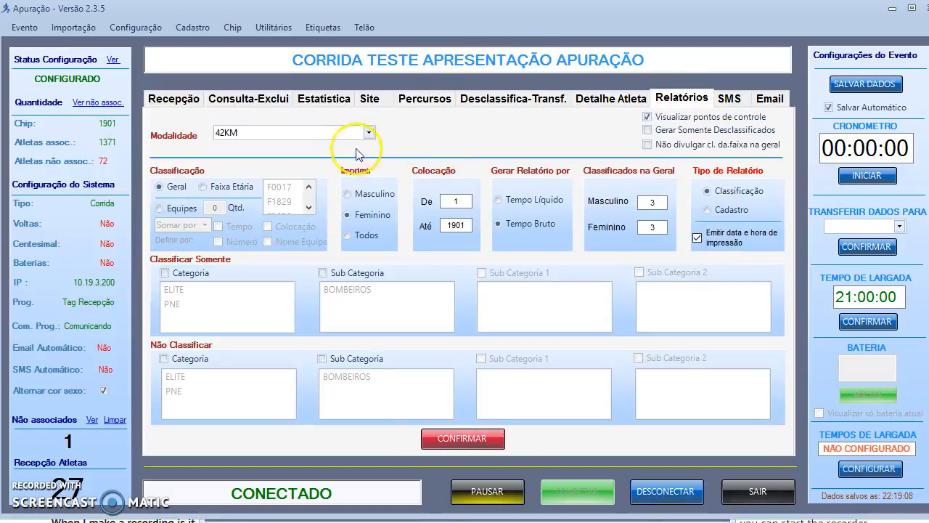
pyautogui.click(387, 196)
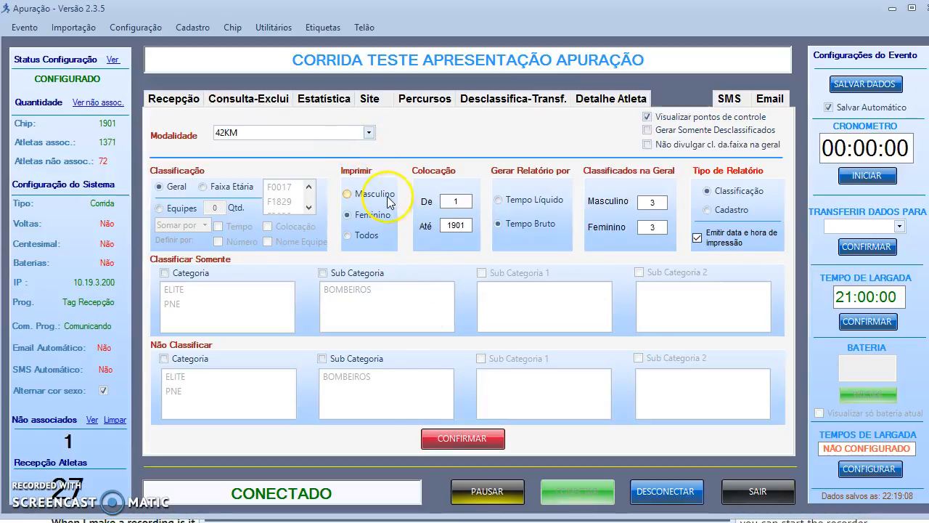
pyautogui.click(474, 448)
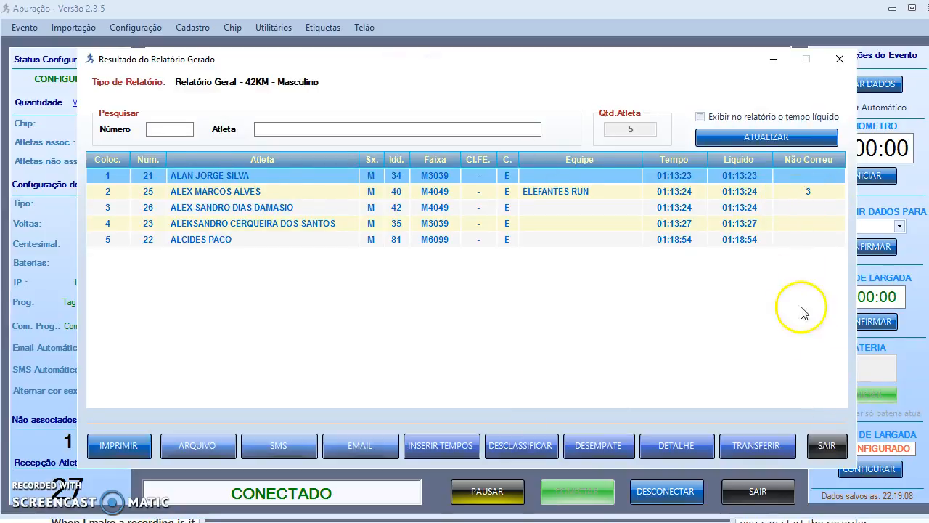
pyautogui.click(827, 444)
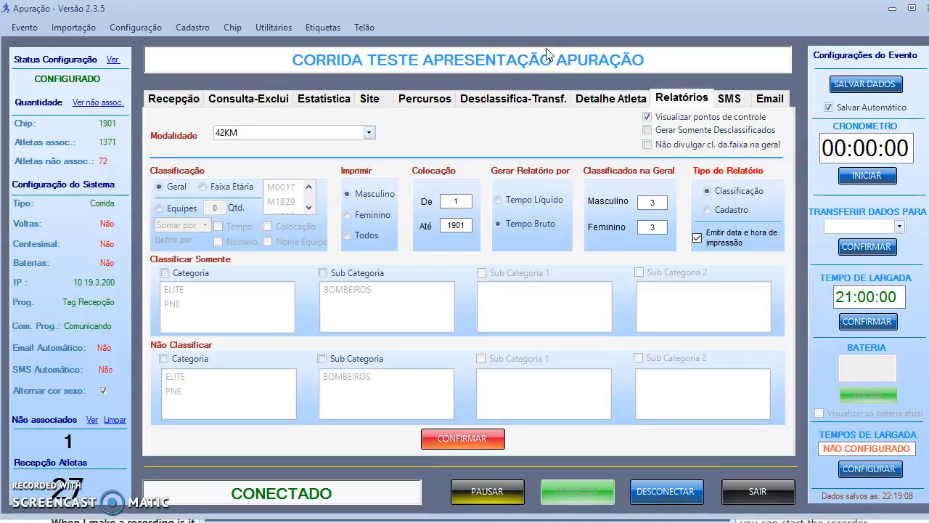
# - Filter the passage list to Percurso 2 and delete athlete 25's passage record by selection
pyautogui.click(434, 96)
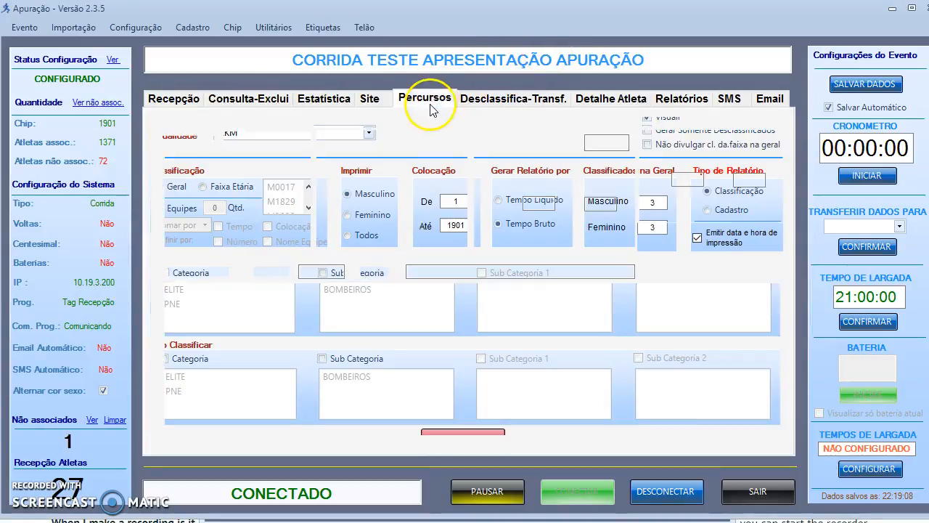
pyautogui.click(335, 272)
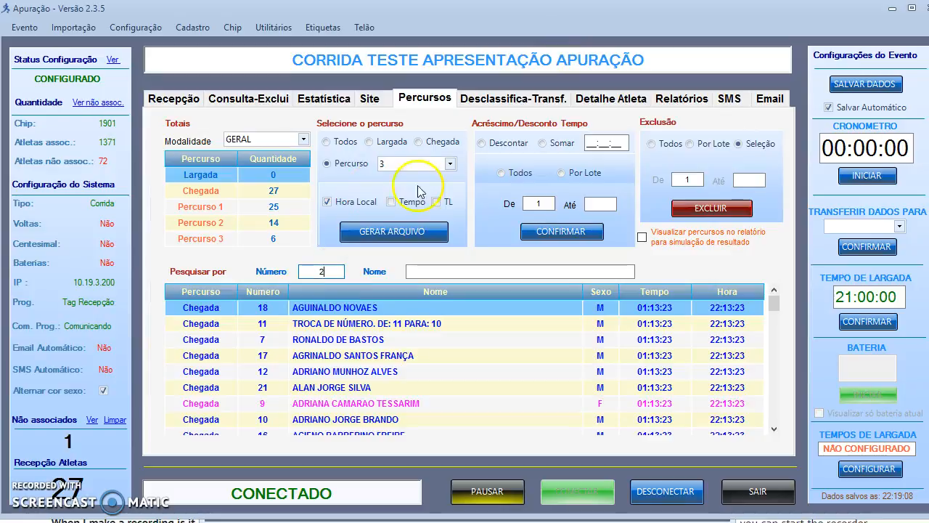
pyautogui.click(451, 167)
pyautogui.click(432, 209)
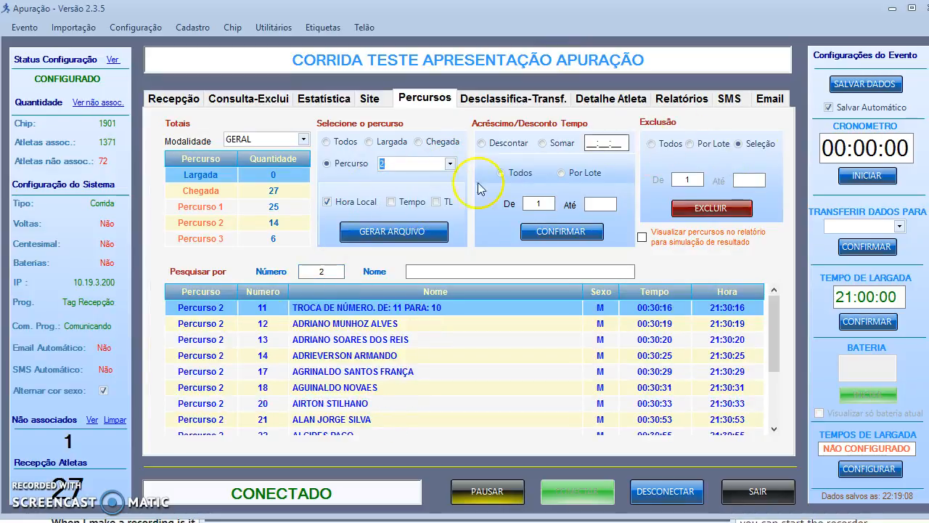
pyautogui.click(775, 396)
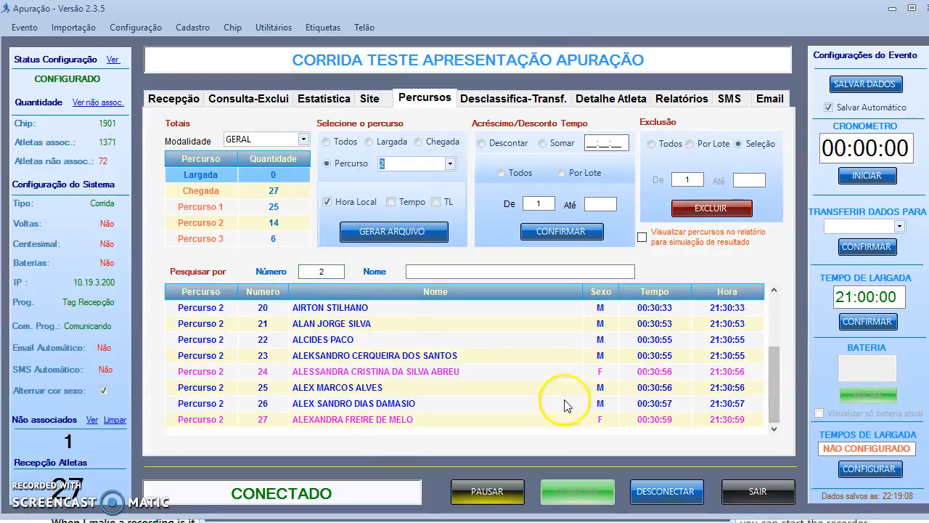
pyautogui.click(392, 390)
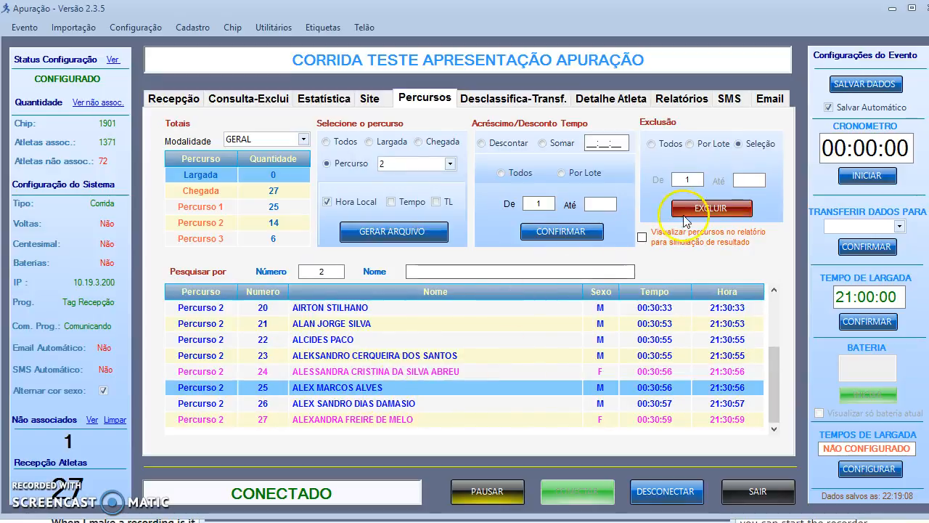
pyautogui.click(716, 208)
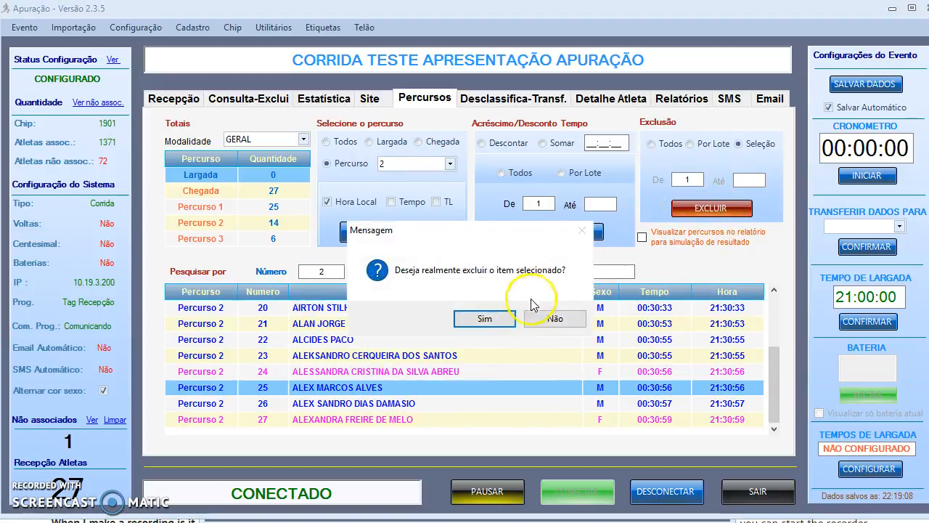
pyautogui.click(499, 319)
pyautogui.click(536, 320)
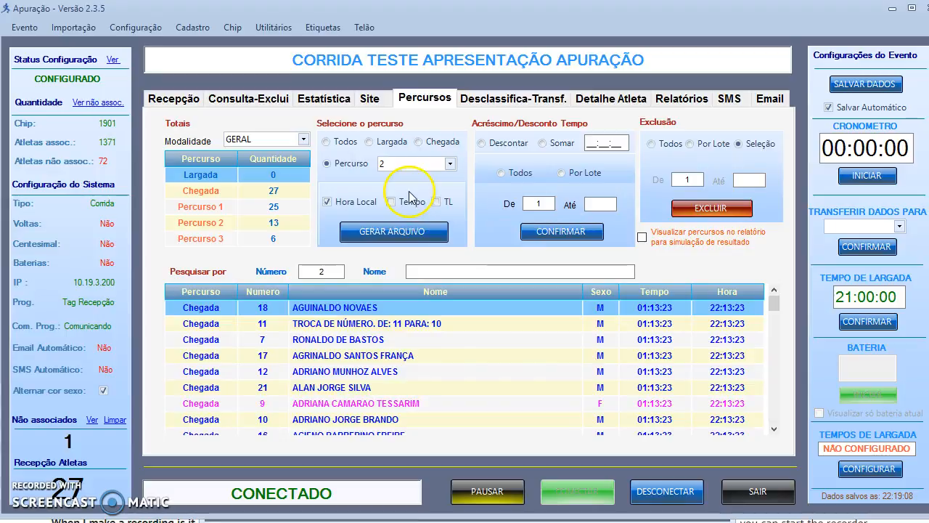
# - Automatically transfer athletes who missed both Percurso 2 and Percurso 3 from 42KM to 10KM, and check the transfer list
pyautogui.click(506, 103)
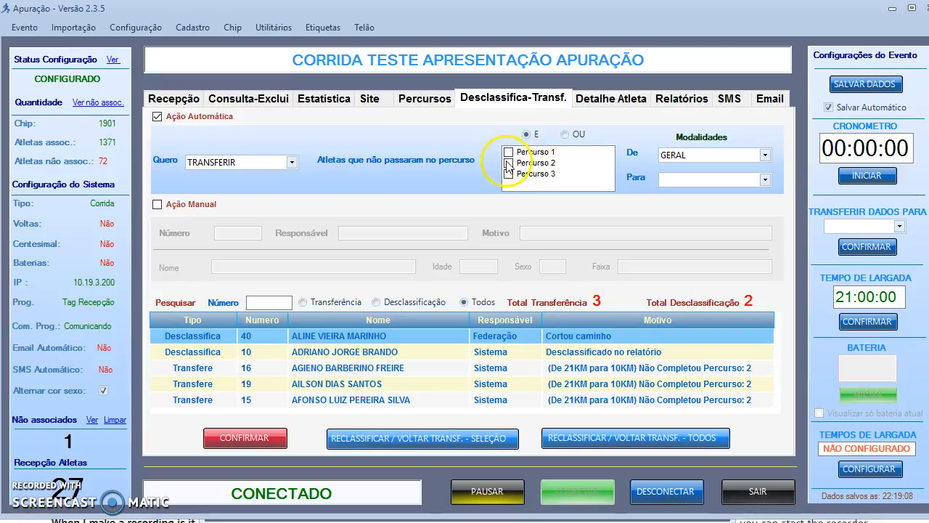
pyautogui.click(508, 163)
pyautogui.click(508, 174)
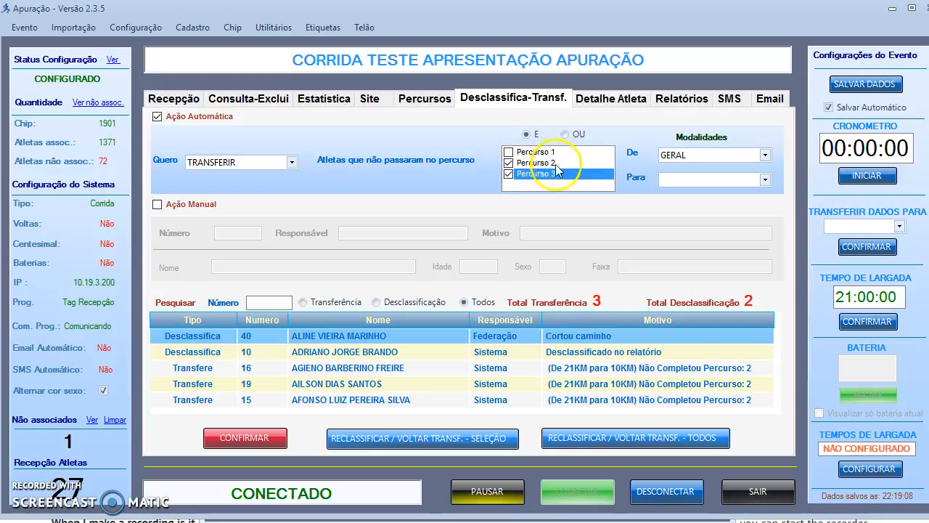
pyautogui.click(765, 156)
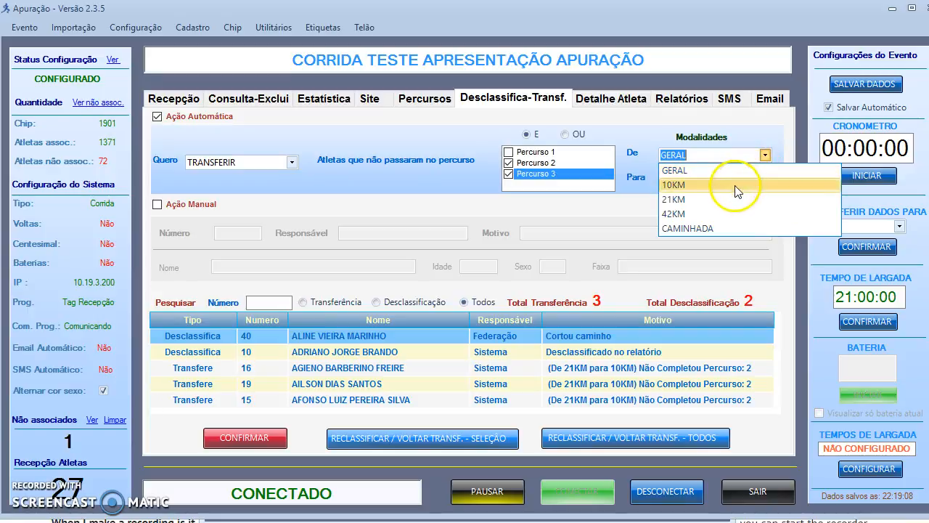
pyautogui.click(715, 213)
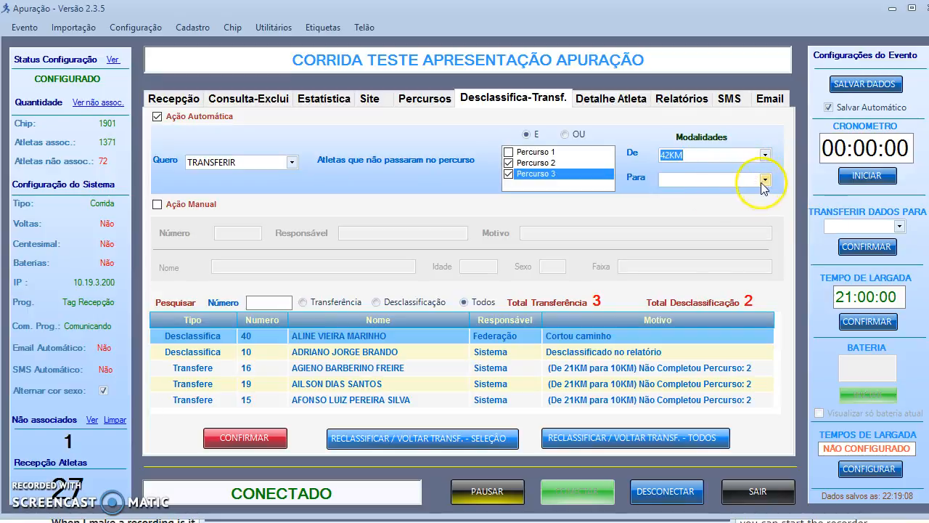
pyautogui.click(765, 180)
pyautogui.click(679, 191)
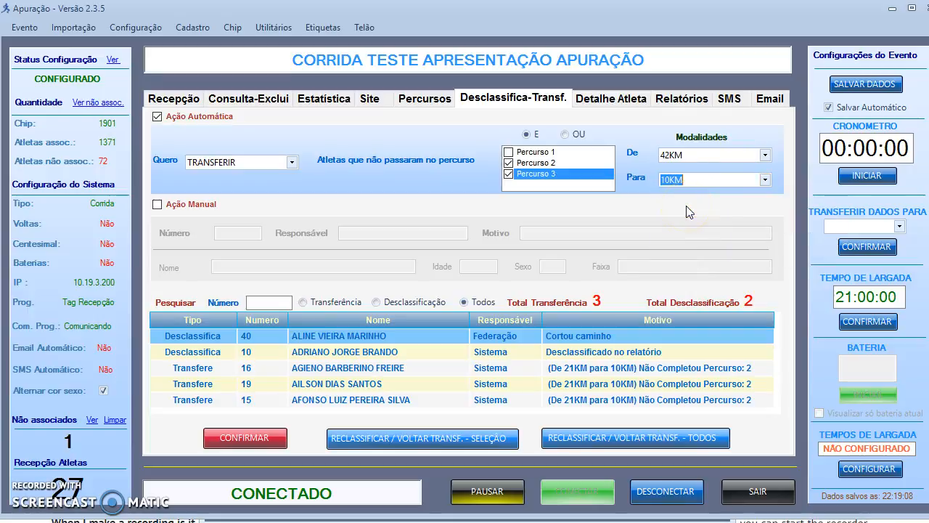
pyautogui.click(257, 440)
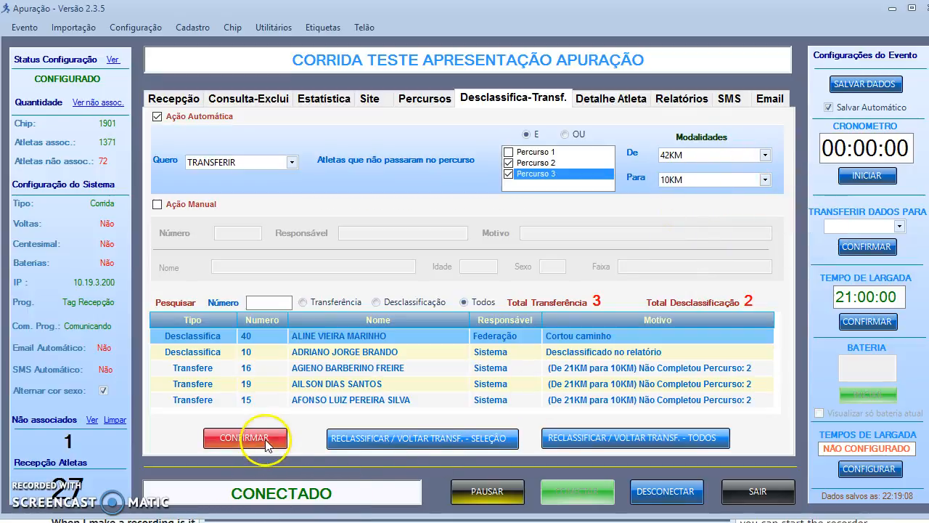
pyautogui.click(517, 320)
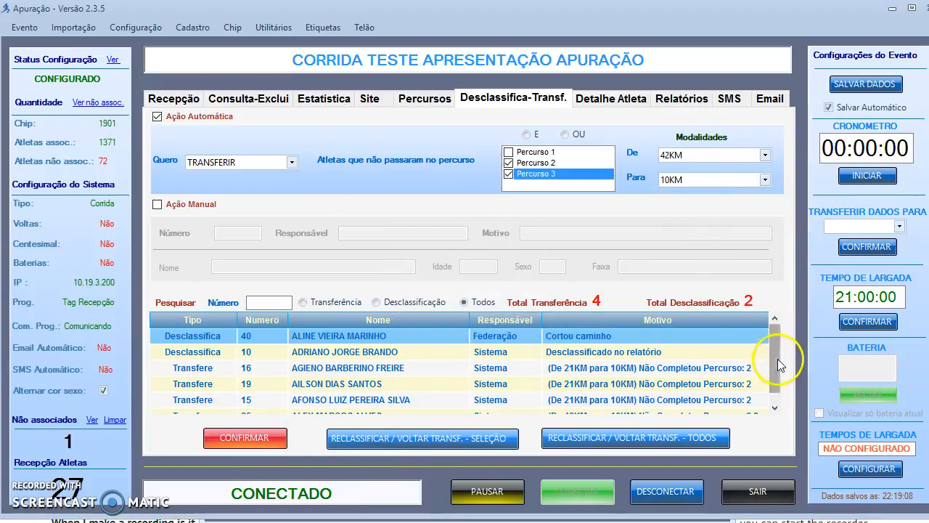
pyautogui.scroll(-1, 775, 401)
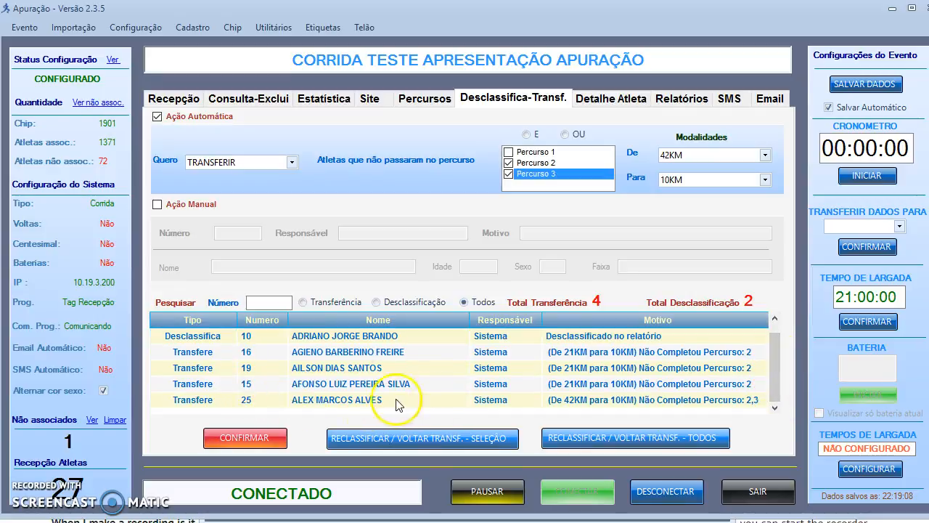
# - Switch the condition combining the missed checkpoints in the automatic action to OU
pyautogui.click(569, 139)
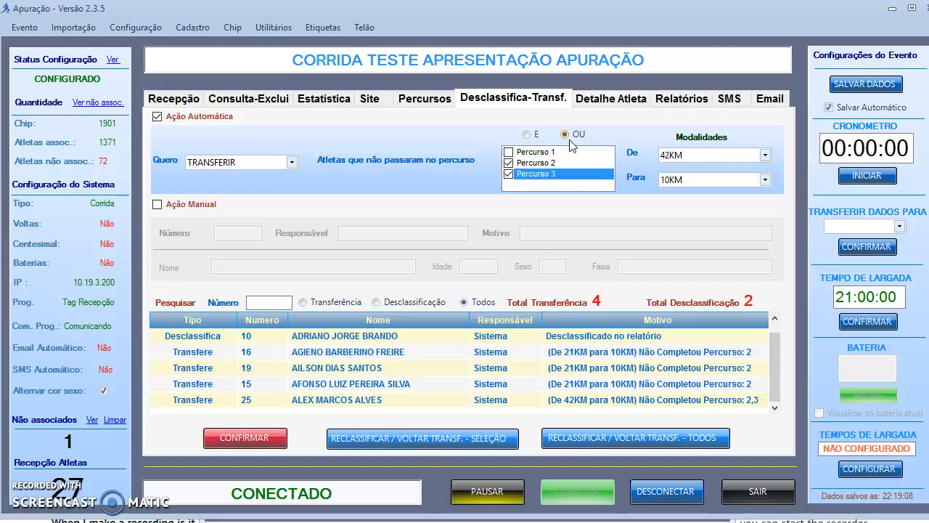
pyautogui.click(681, 97)
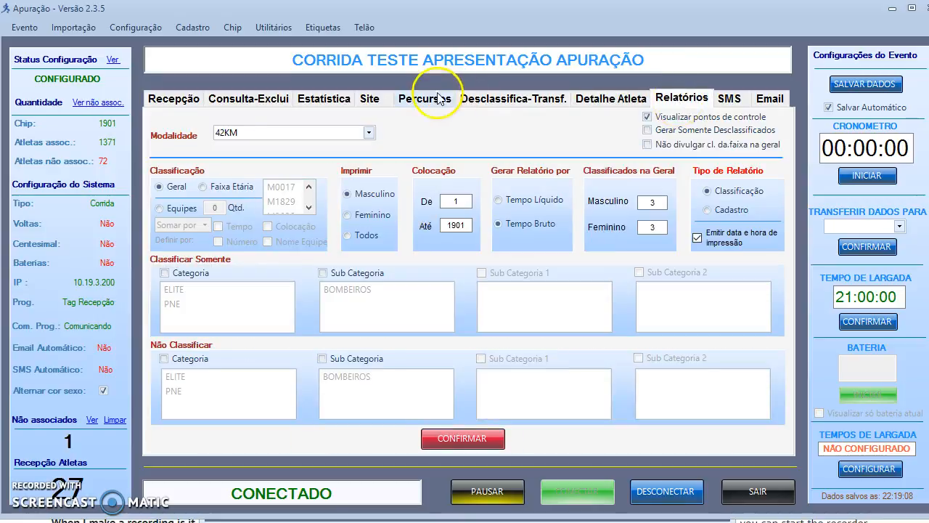
pyautogui.click(508, 98)
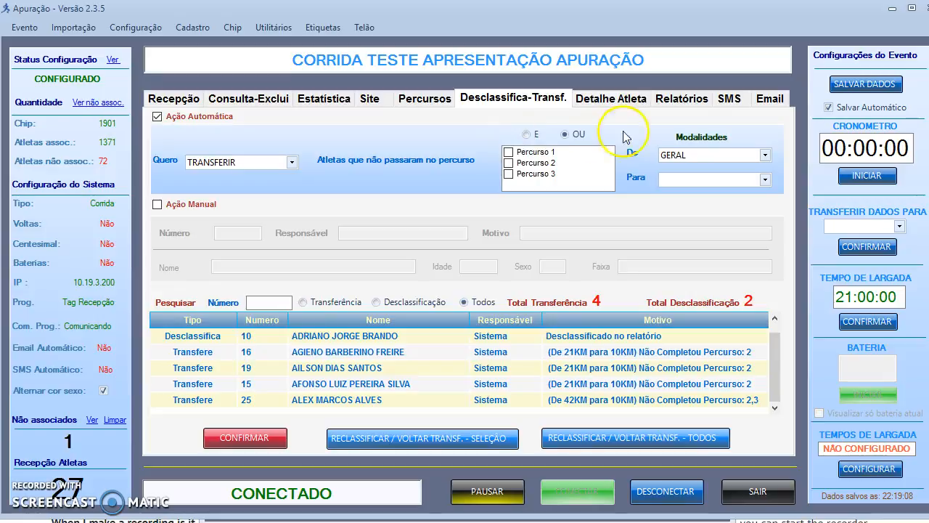
# - Generate the general classification report for male 10KM athletes and examine the row of transferred athlete 25
pyautogui.click(676, 98)
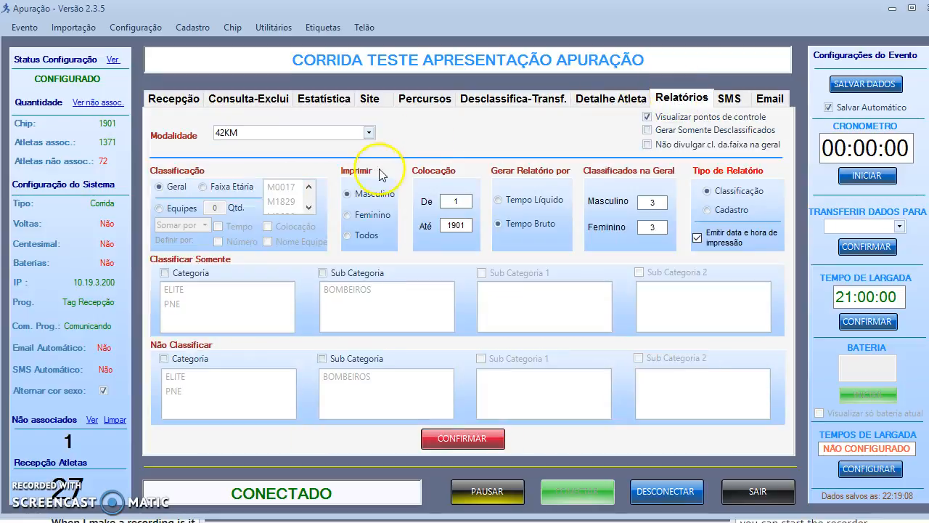
pyautogui.click(369, 132)
pyautogui.click(366, 160)
pyautogui.click(461, 439)
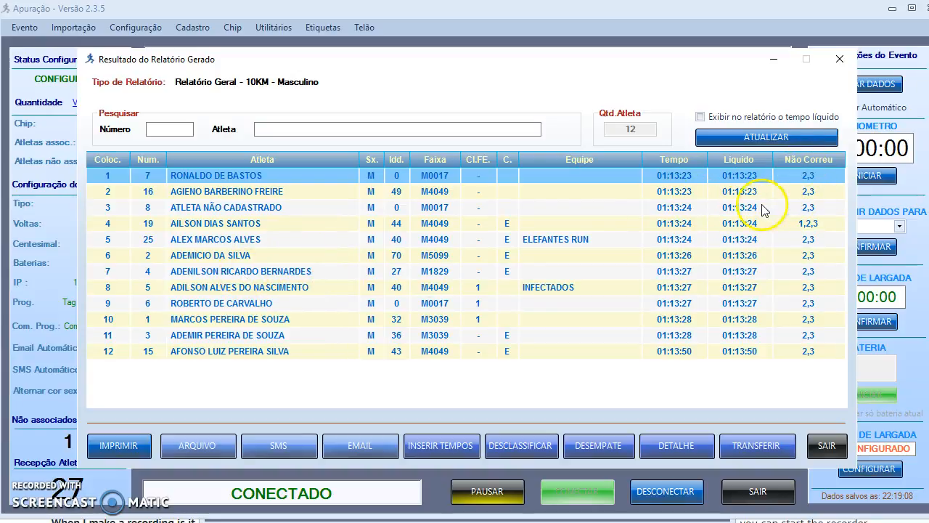
pyautogui.click(196, 246)
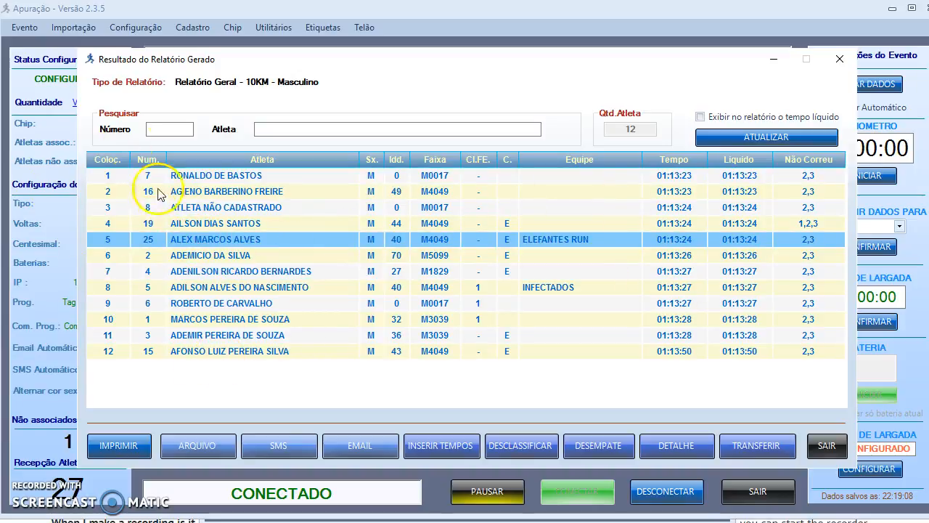
pyautogui.click(227, 259)
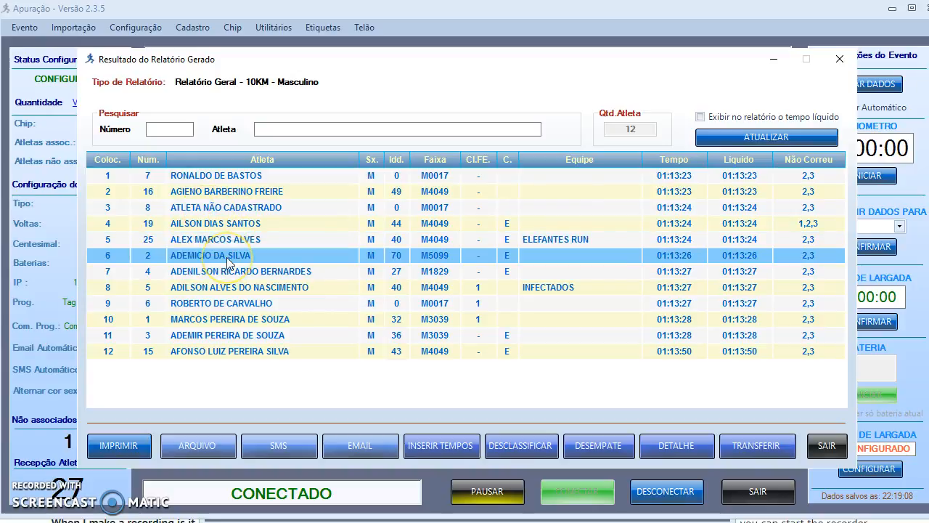